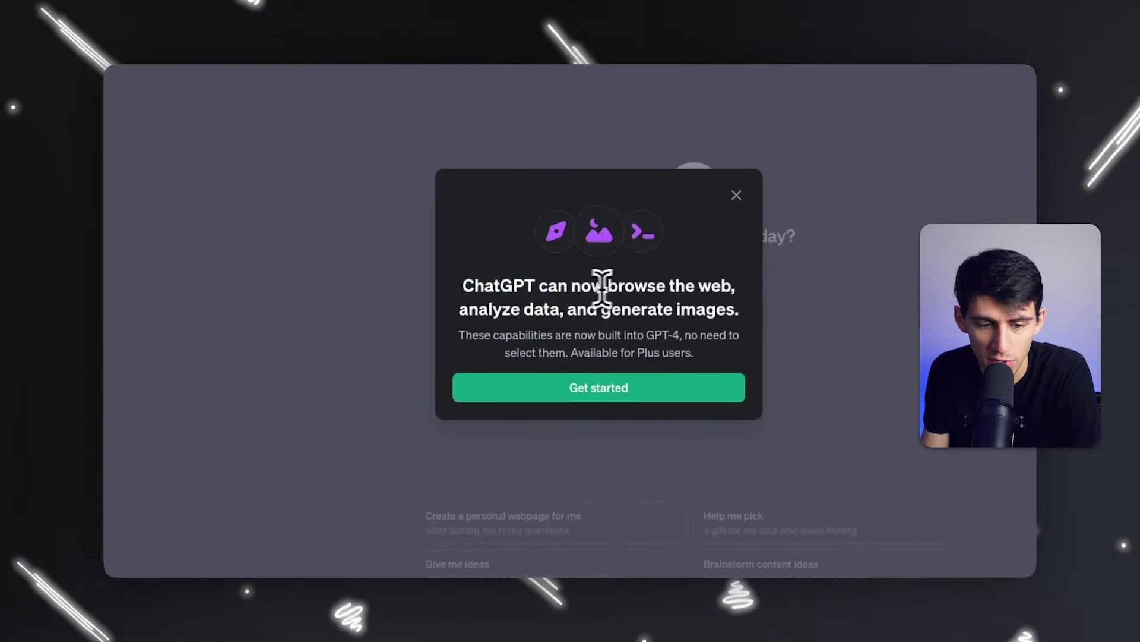
Step: Dismiss the new-capabilities announcement and switch the chat model to GPT-4
click(597, 390)
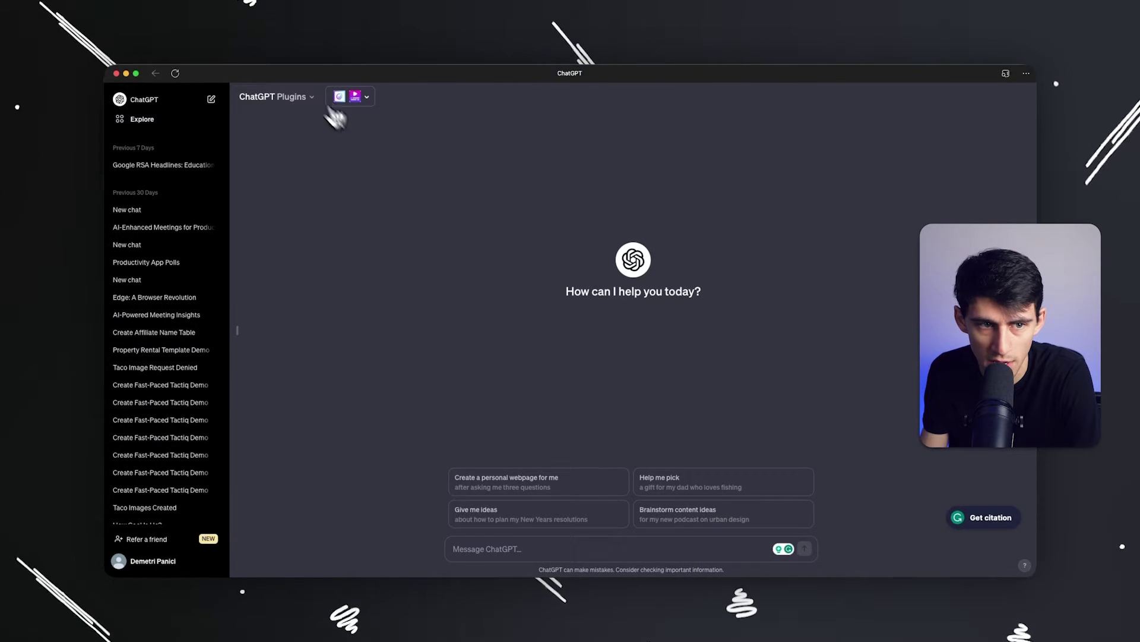
click(294, 97)
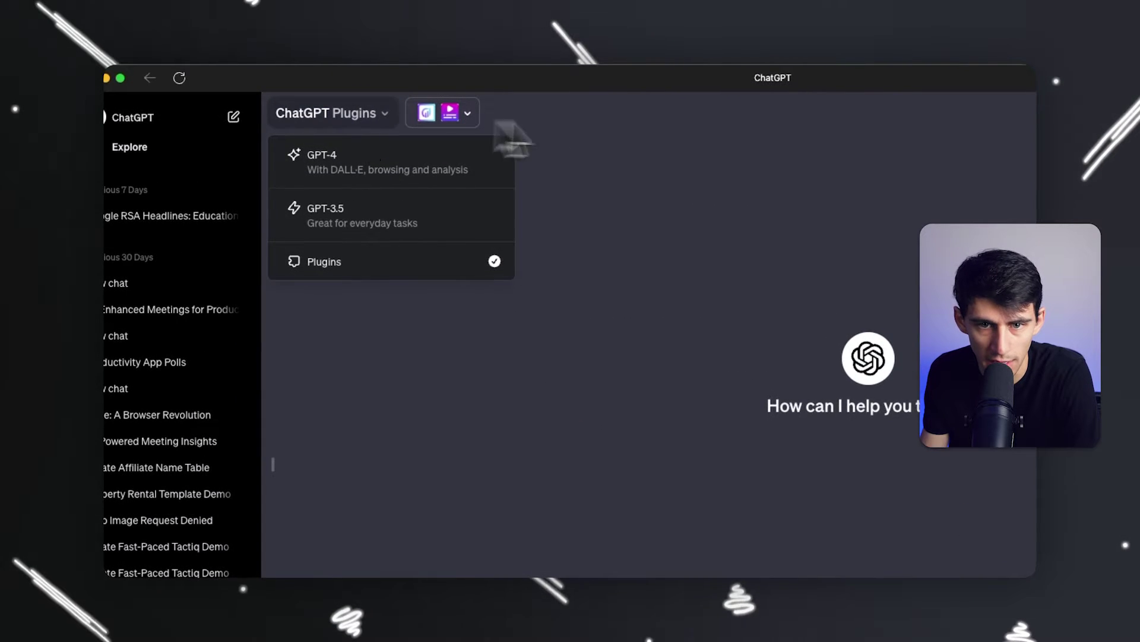
click(887, 136)
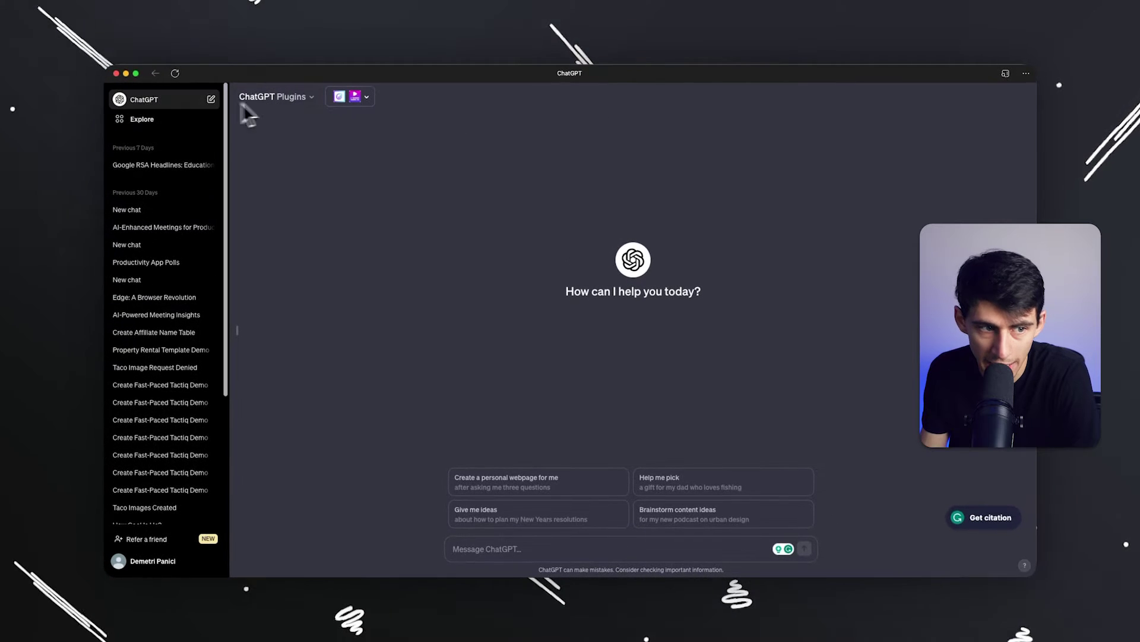
scroll(145, 326, down, 3)
click(297, 102)
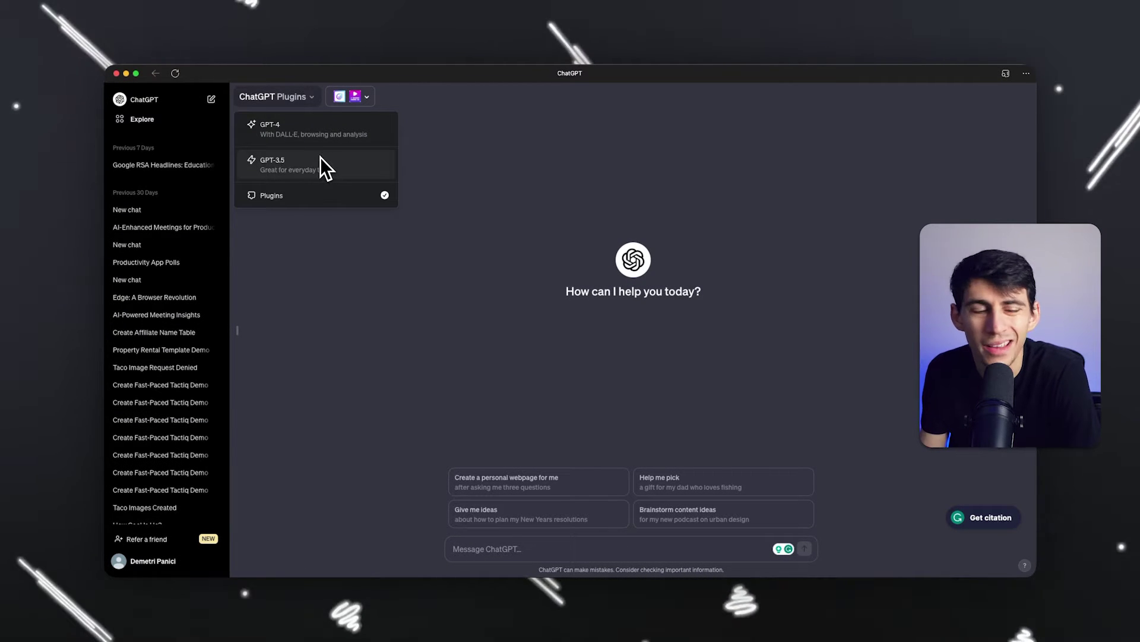
click(311, 132)
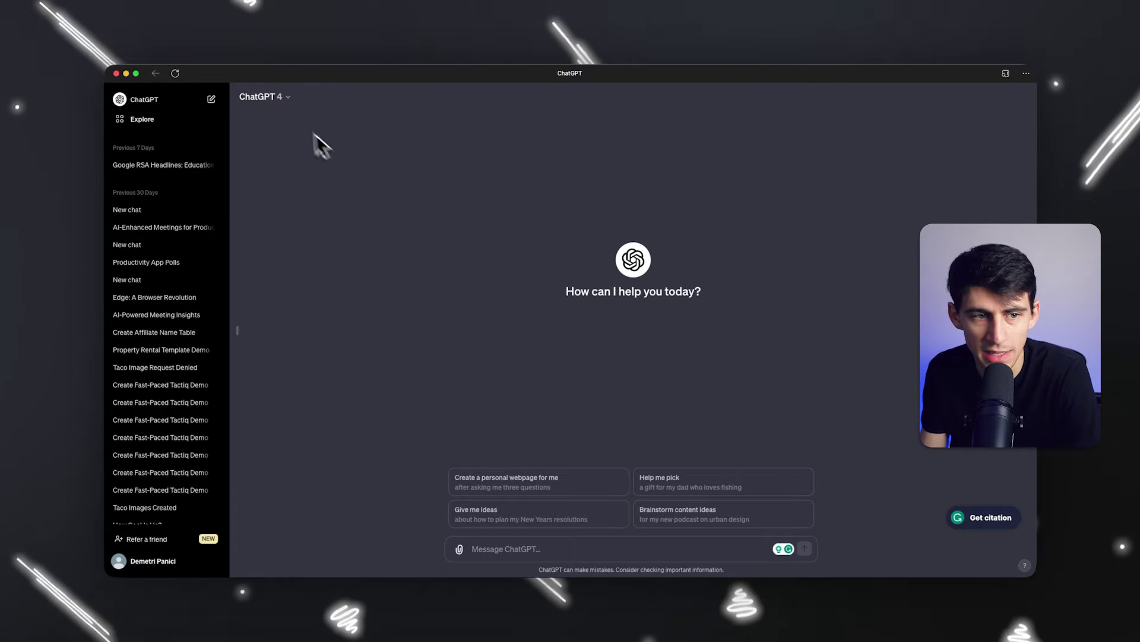
Step: Try Plugins mode and review the enabled plugins, then return to GPT-4
click(270, 100)
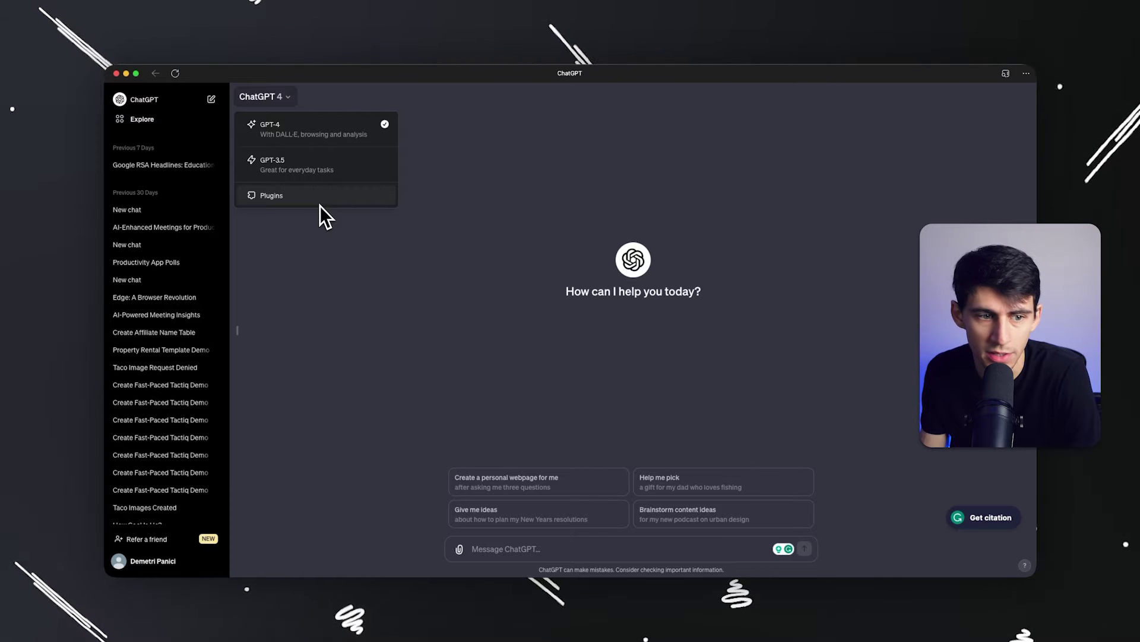
click(311, 196)
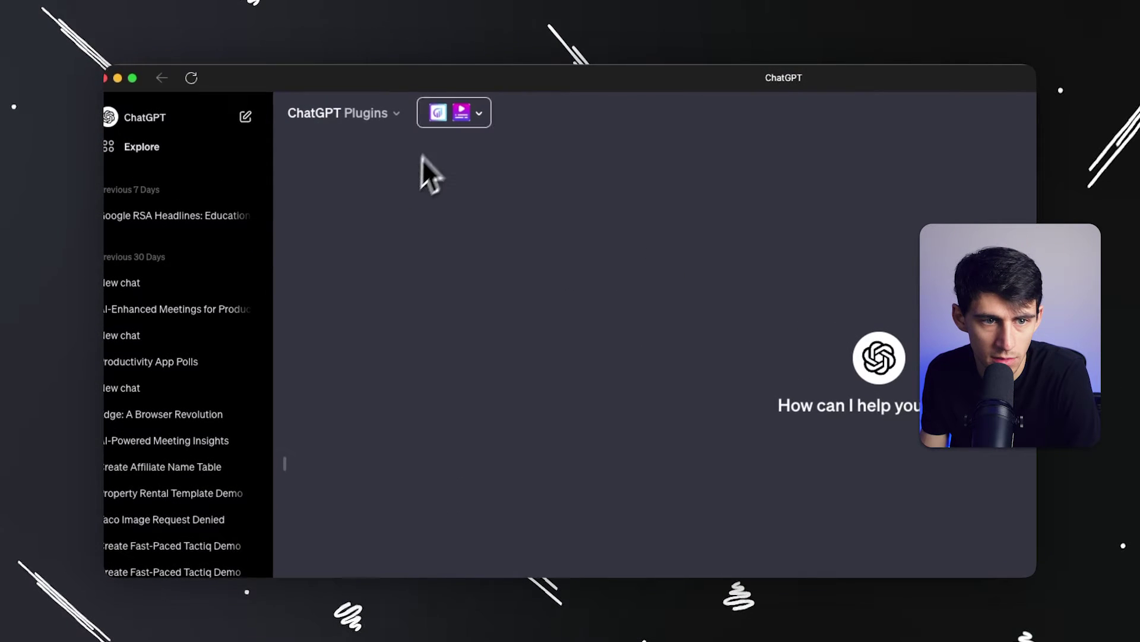
click(484, 116)
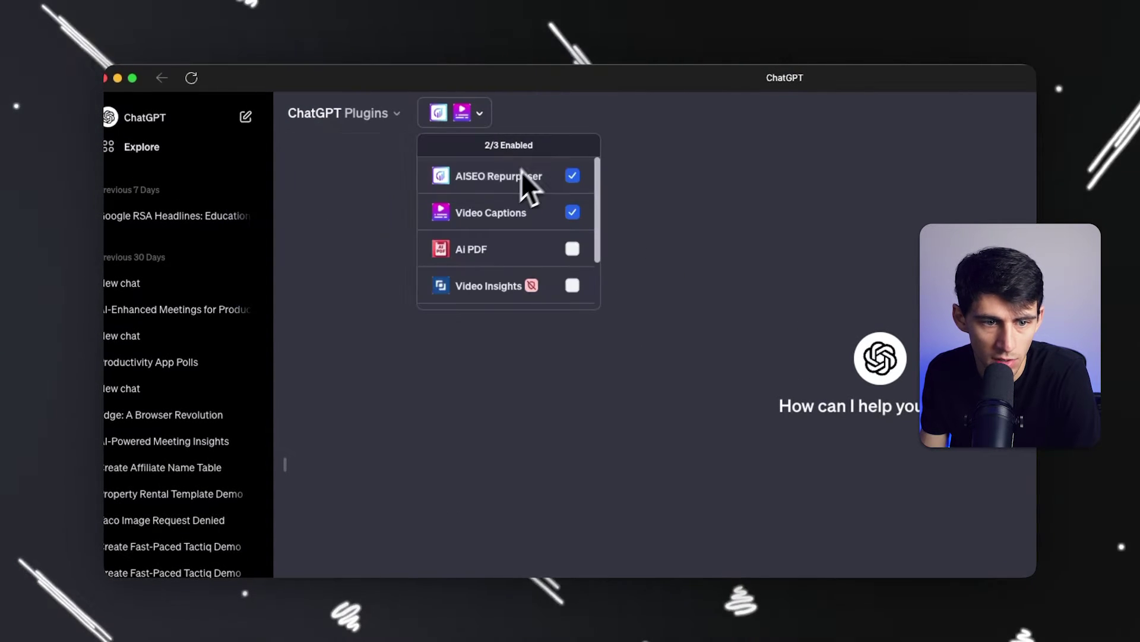
scroll(534, 196, down, 2)
scroll(504, 245, up, 1)
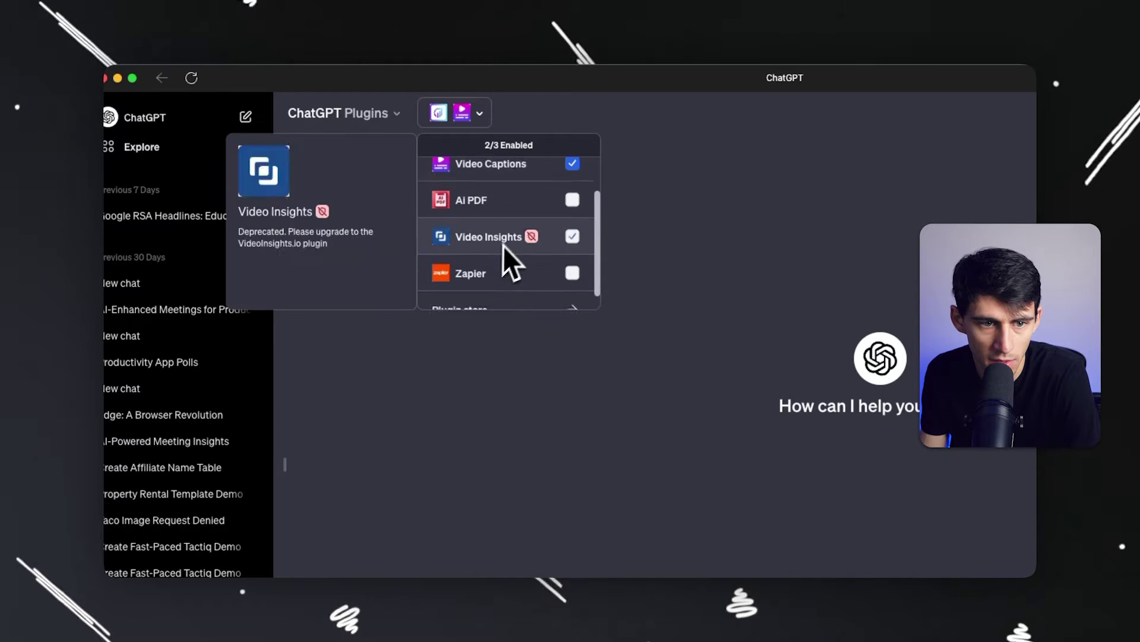
scroll(519, 217, down, 1)
scroll(515, 199, up, 2)
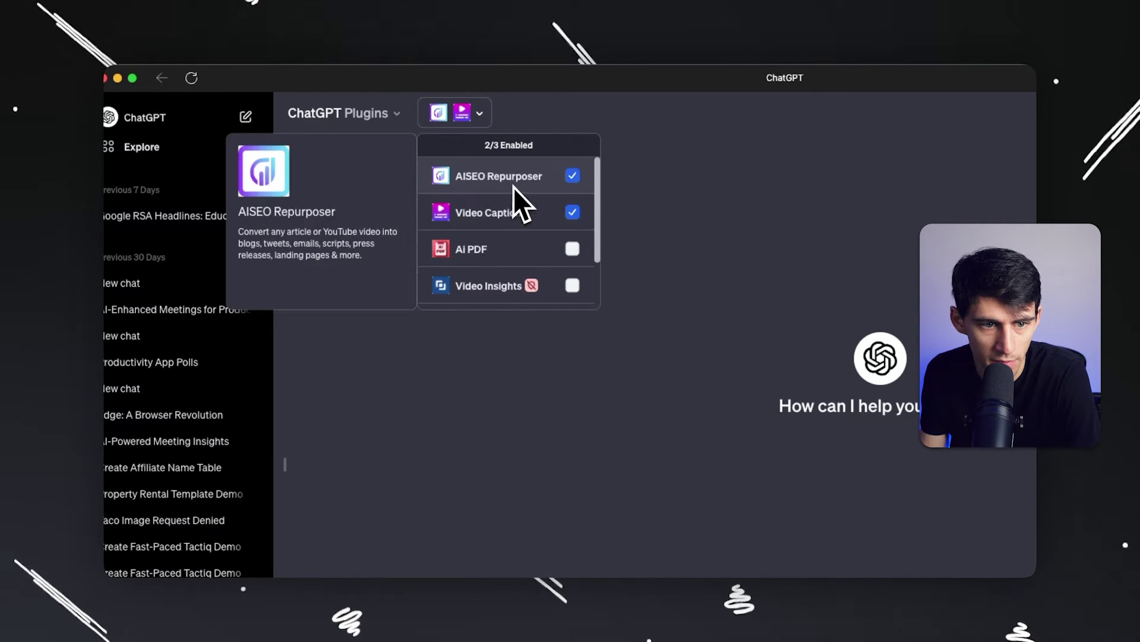
click(341, 113)
click(349, 177)
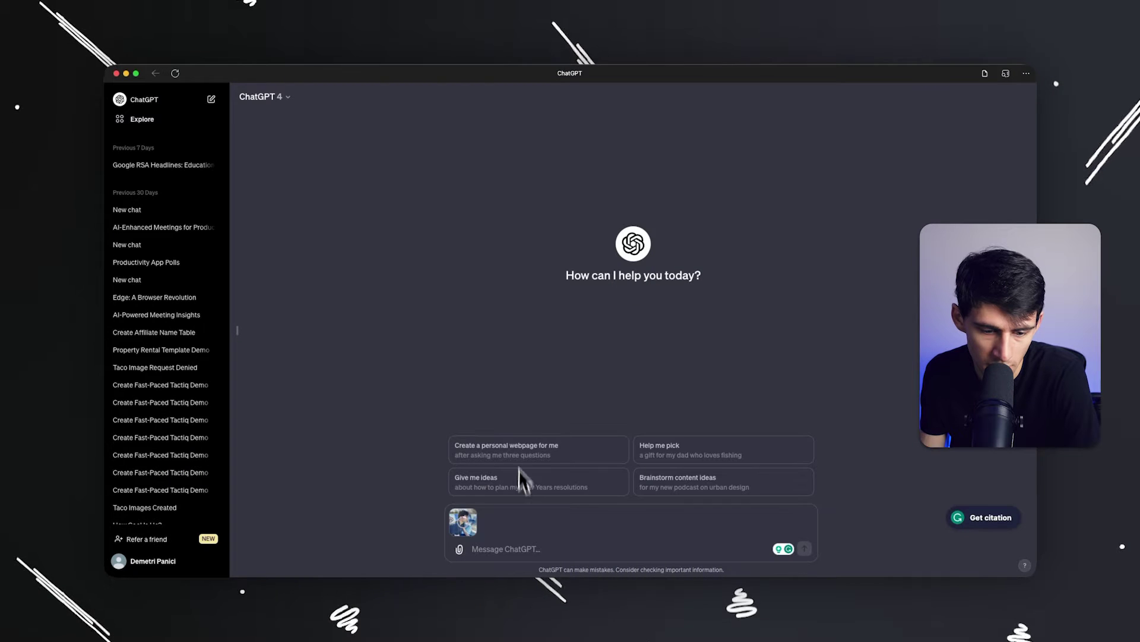
Step: Send the attached photo, asking ChatGPT to describe the person and surroundings in vivid detail
text(Des)
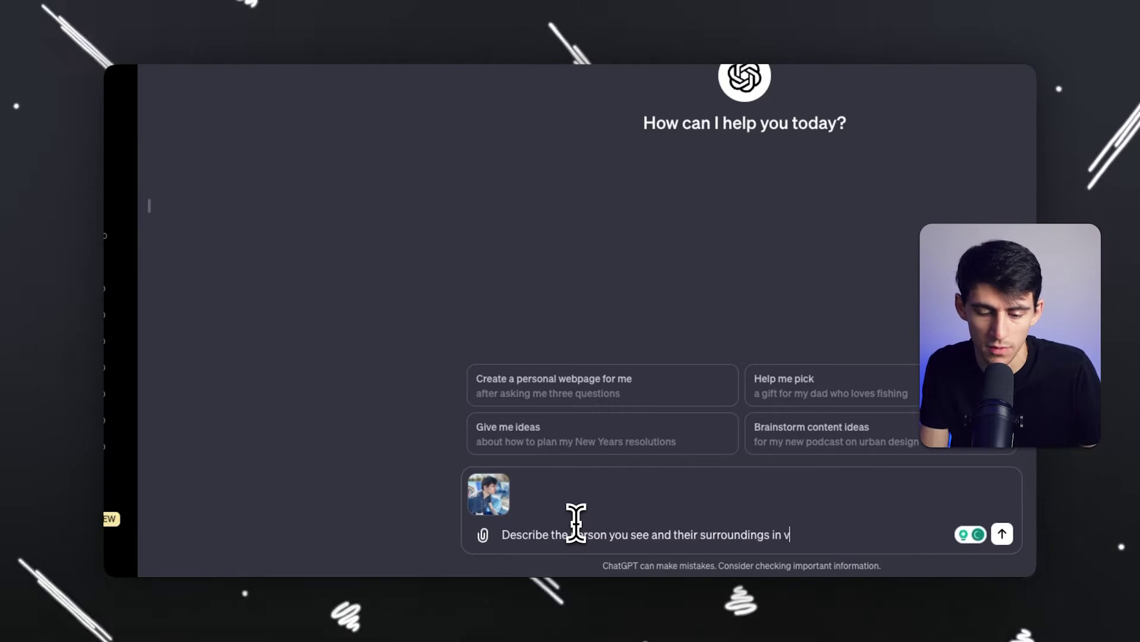
text(etail)
key(Return)
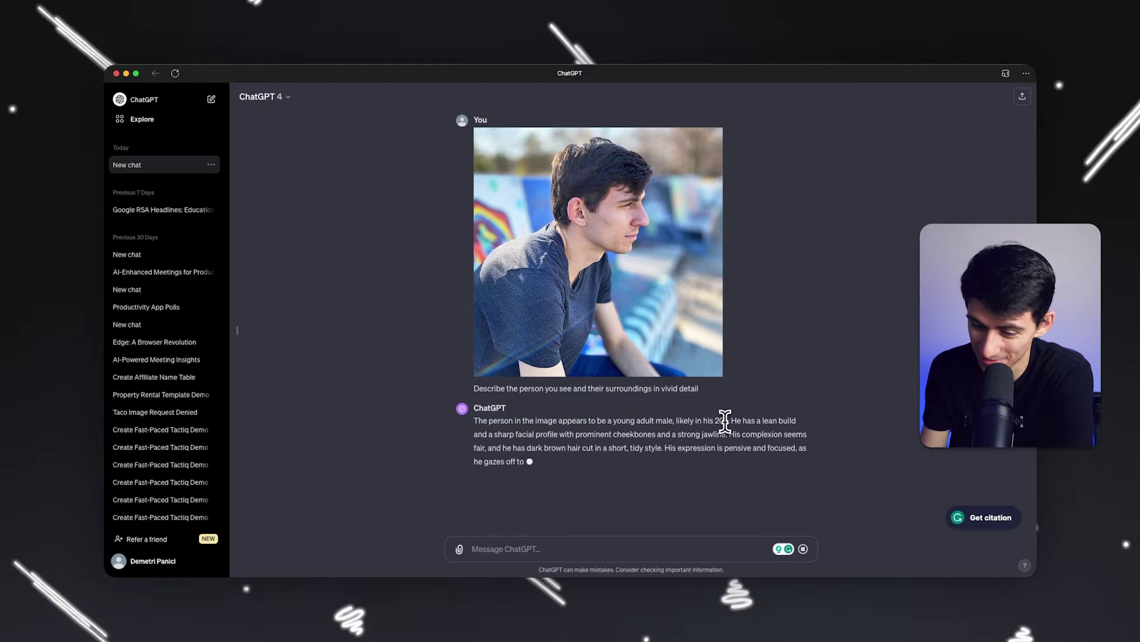
Step: Highlight the reply's opening line and the sentence about his pensive expression while reading
triple_click(687, 420)
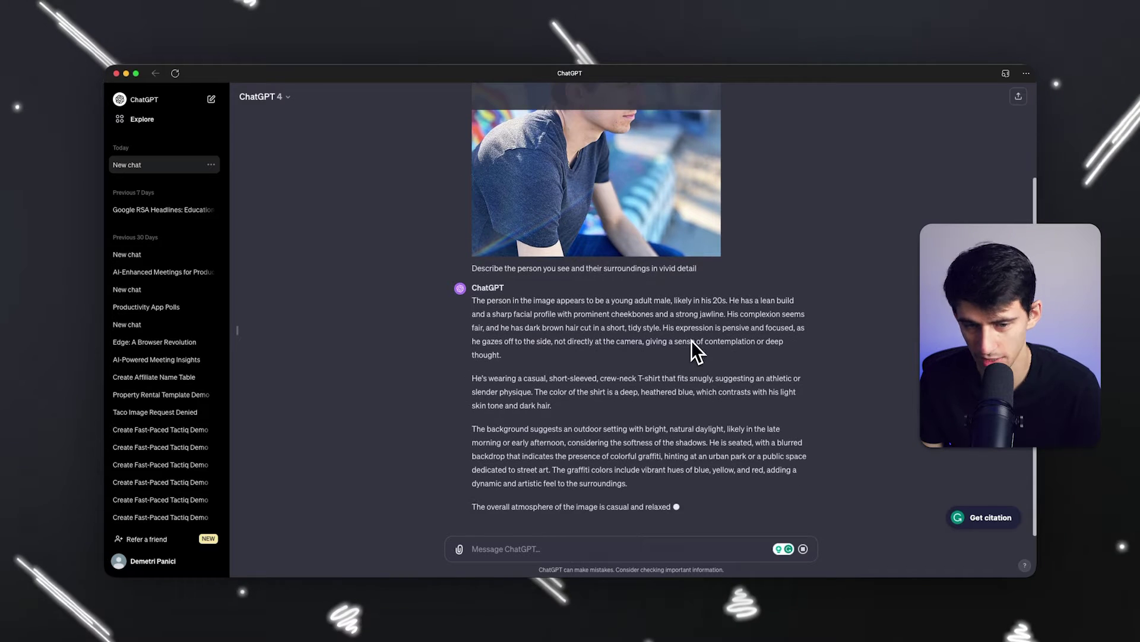
drag(660, 347, 779, 374)
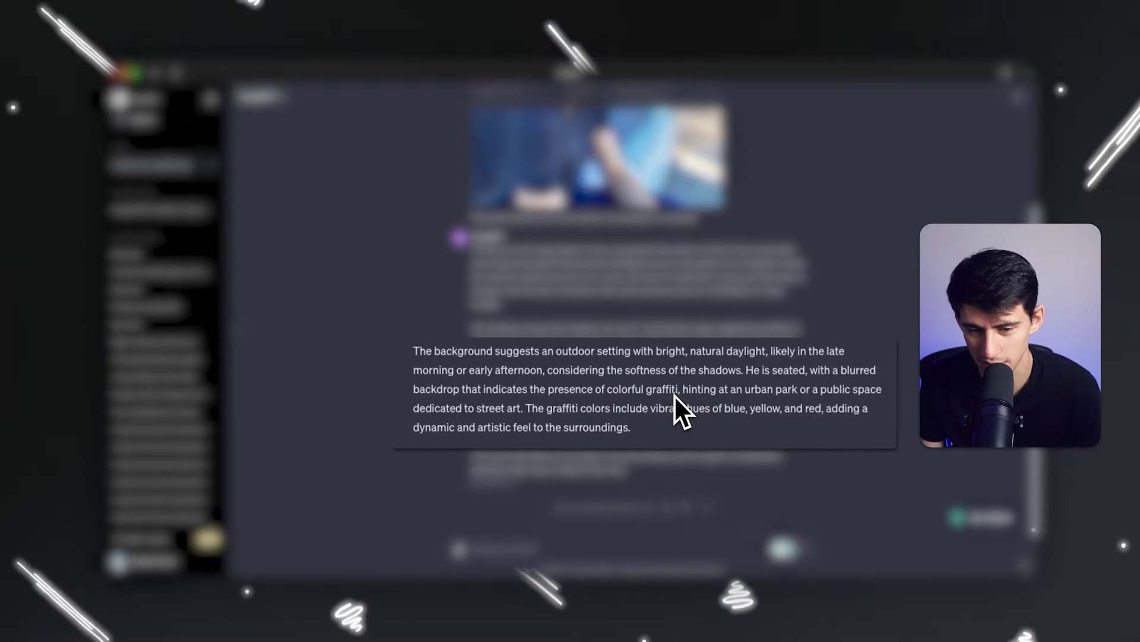
Step: Scroll through the description and dismiss the 'Is this conversation helpful so far?' prompt
scroll(610, 438, up, 3)
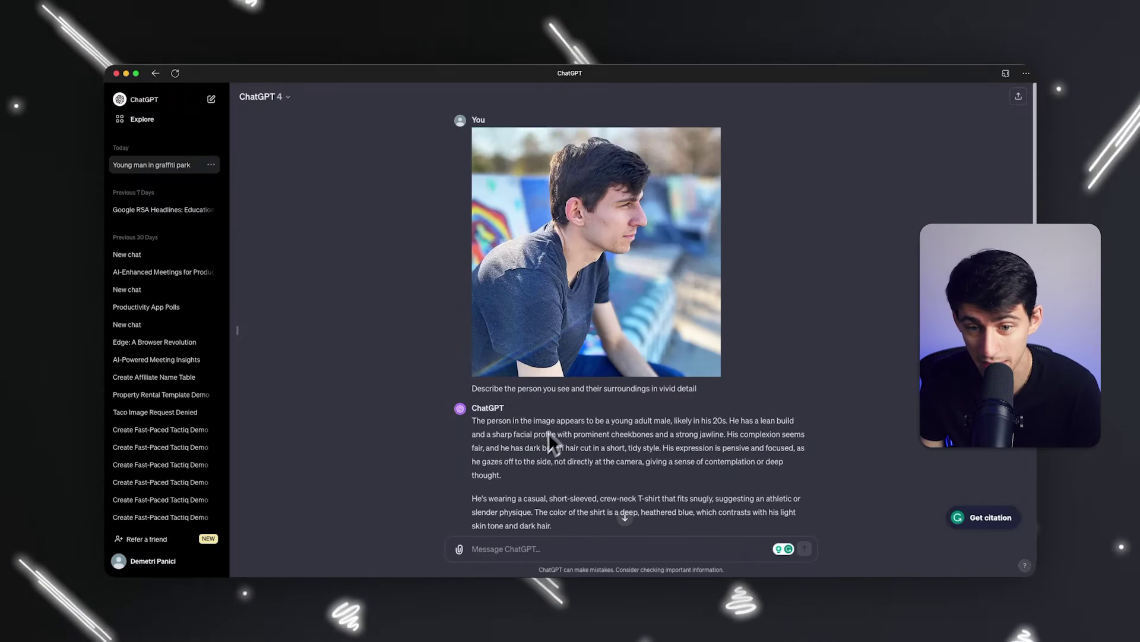
scroll(664, 312, down, 3)
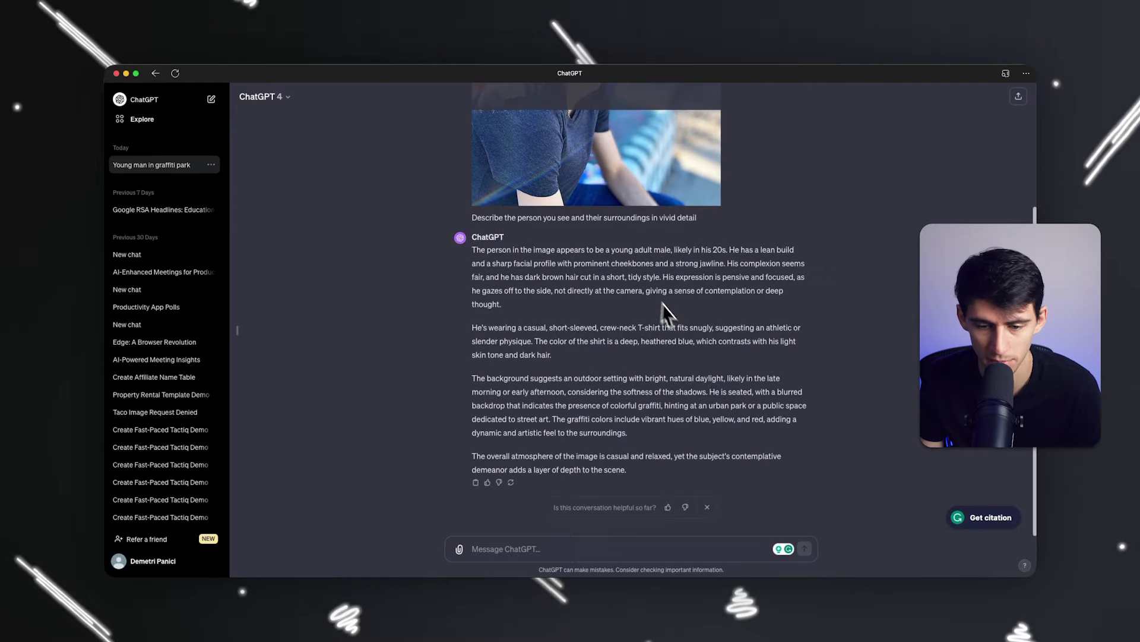
scroll(710, 475, up, 3)
scroll(710, 474, down, 3)
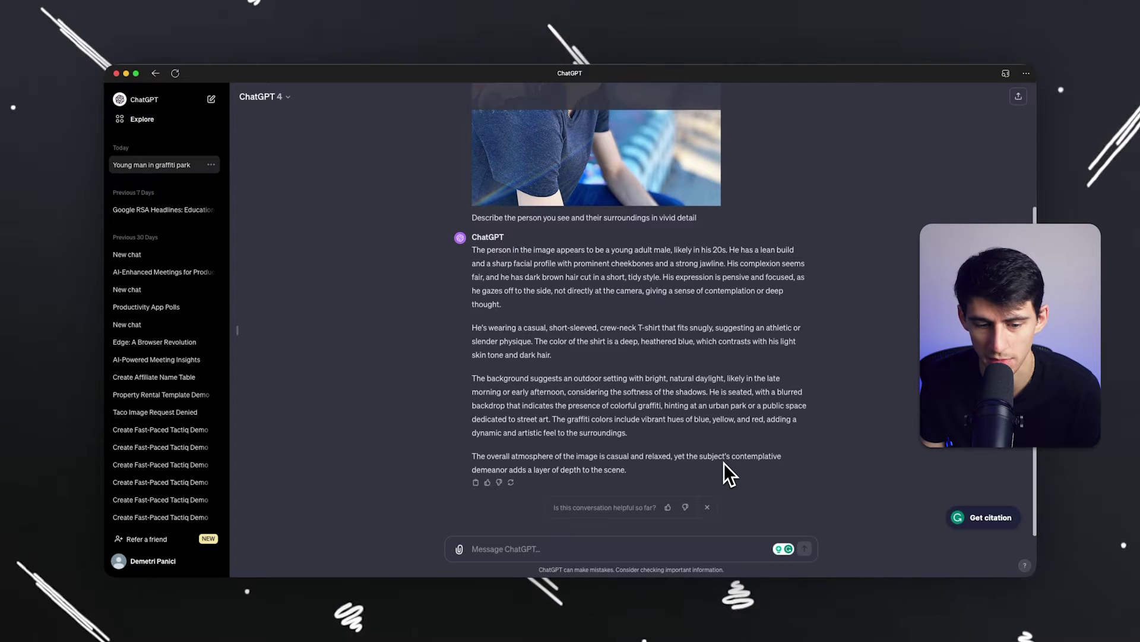
scroll(728, 472, up, 3)
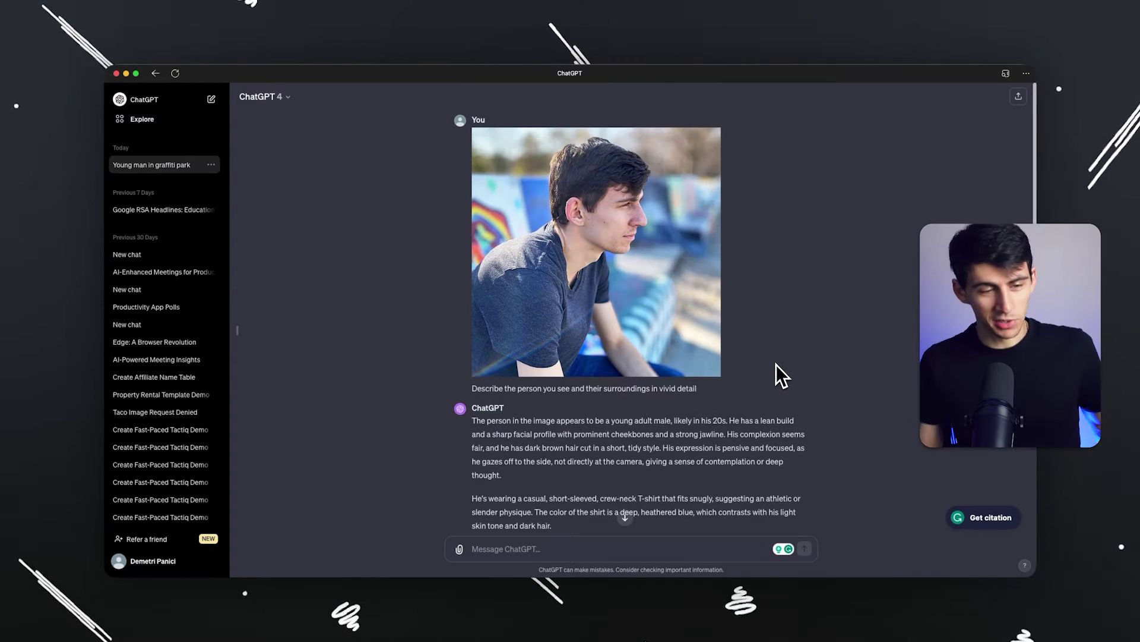
scroll(776, 365, down, 3)
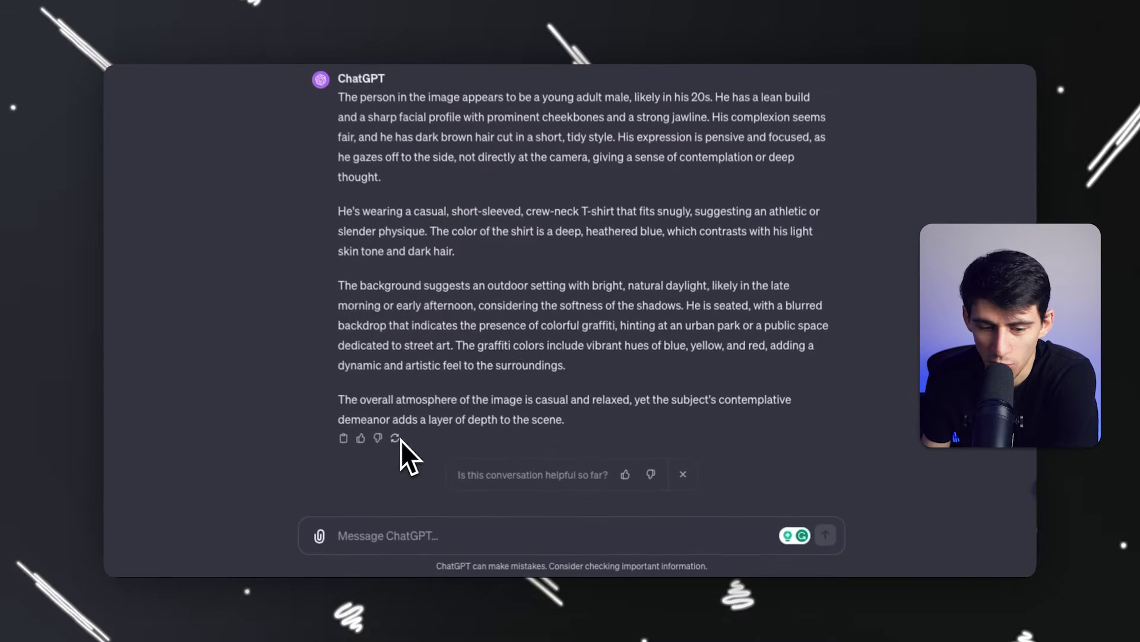
click(682, 472)
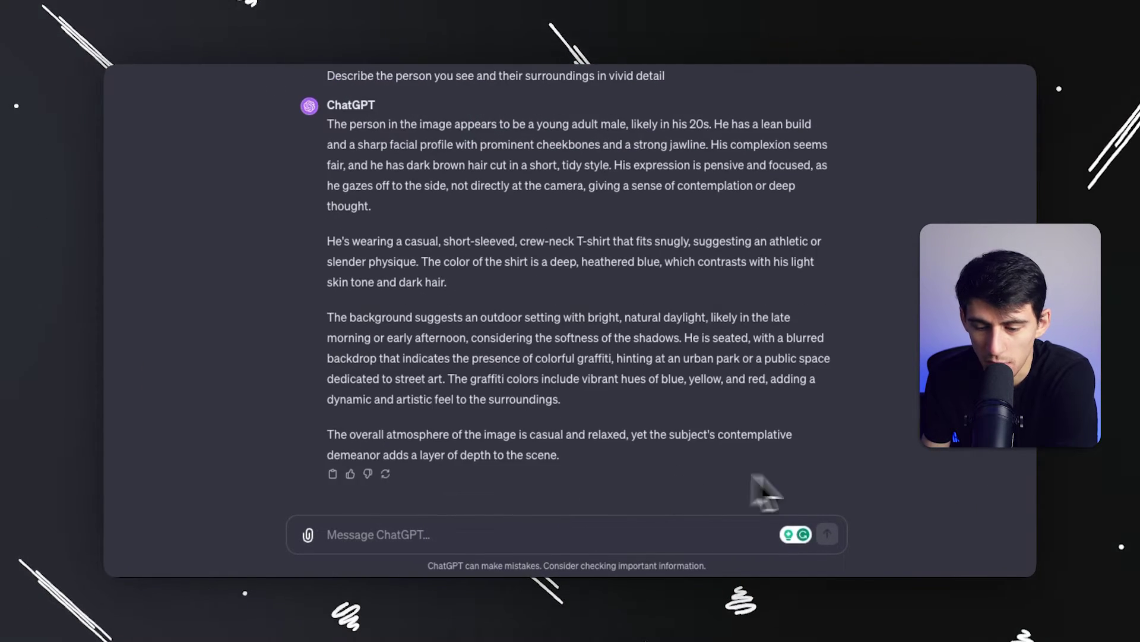
scroll(620, 359, up, 5)
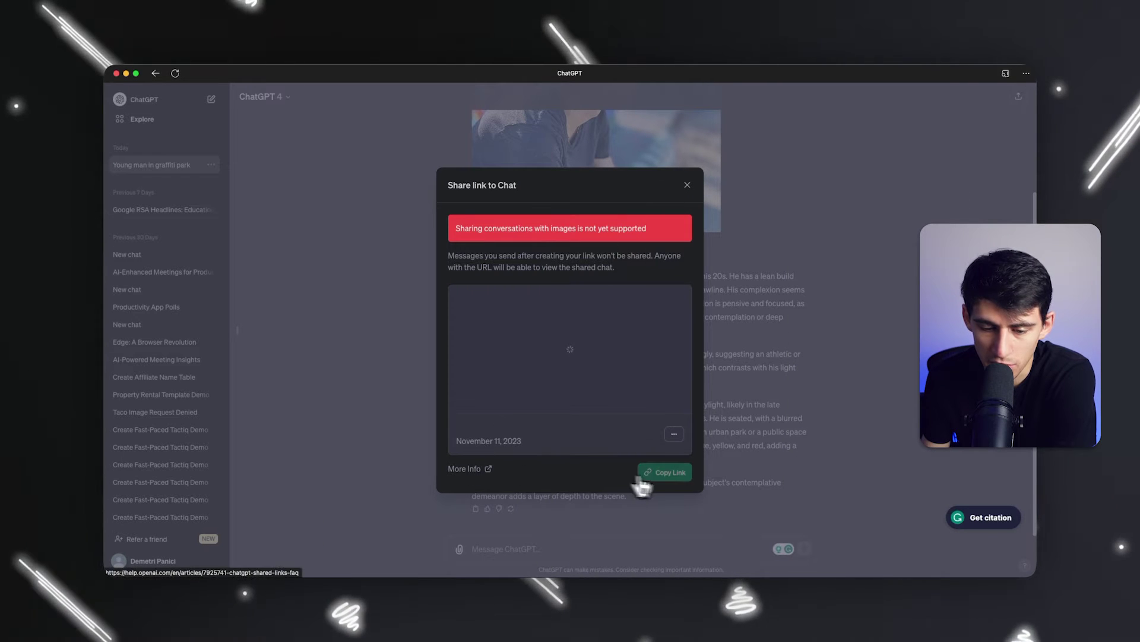
click(688, 185)
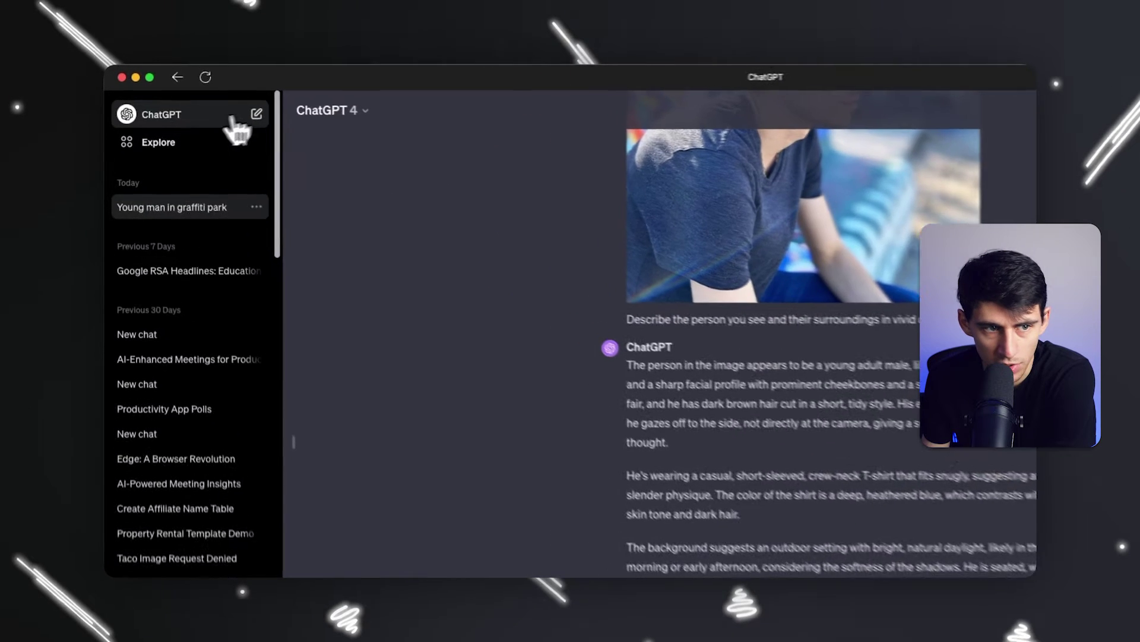
Step: Start a chat from the newsletter strategy suggestion, confirm its share title and copy the link
click(211, 99)
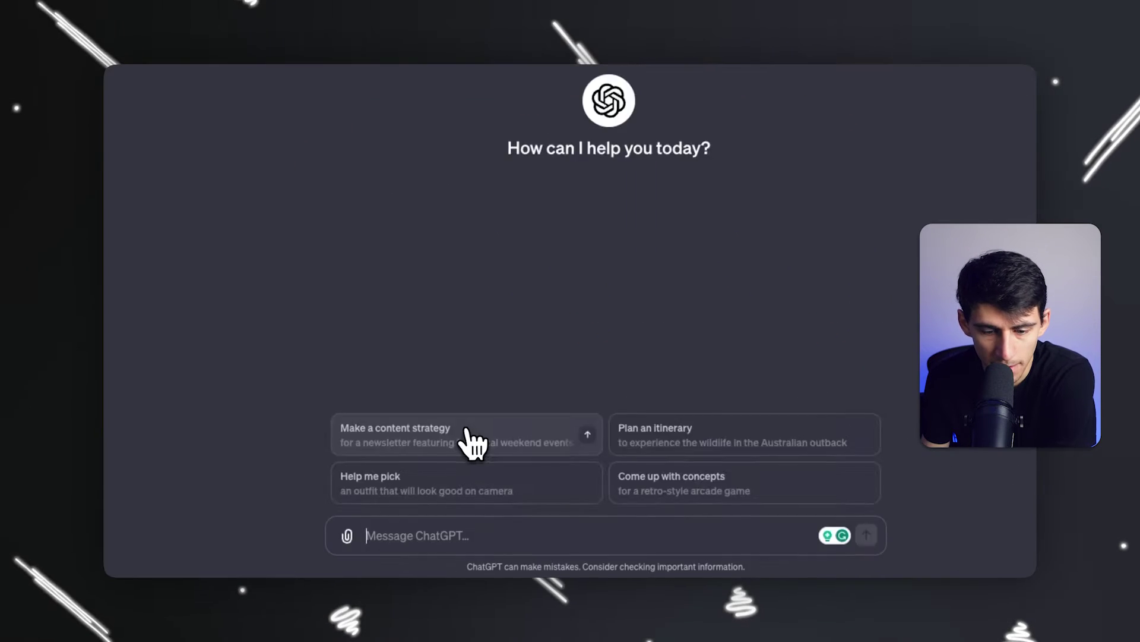
click(471, 438)
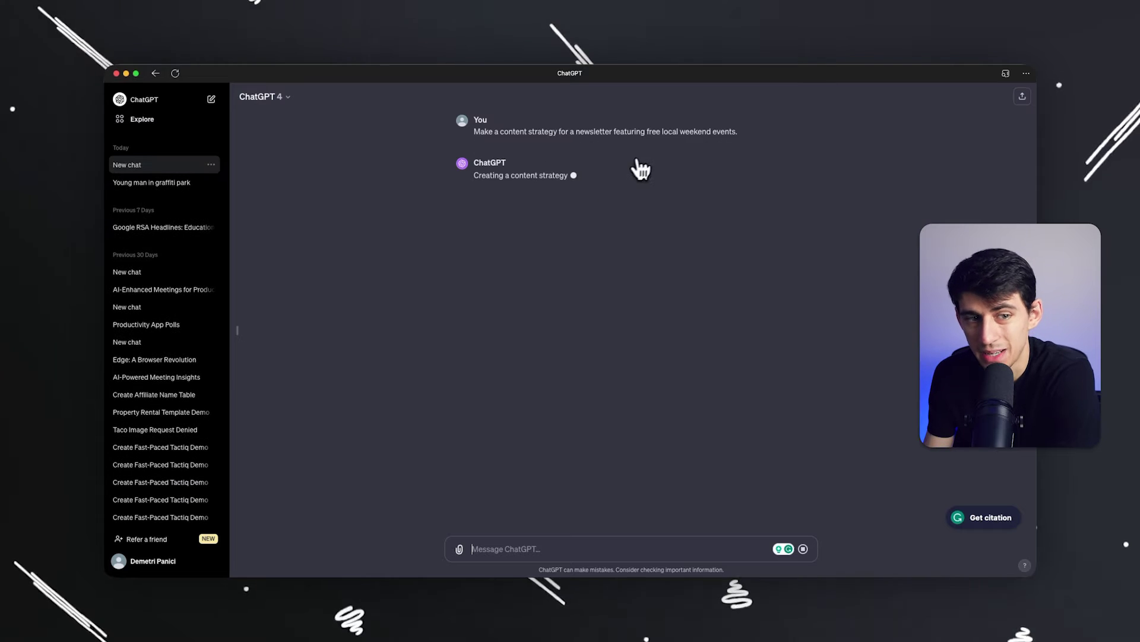
click(1022, 98)
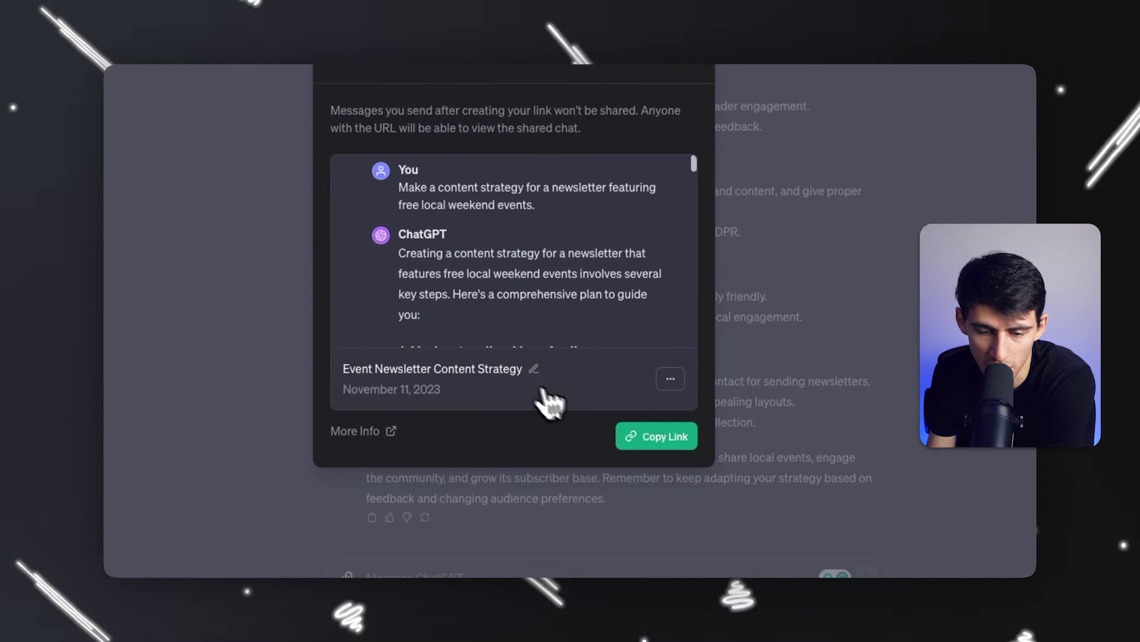
click(533, 368)
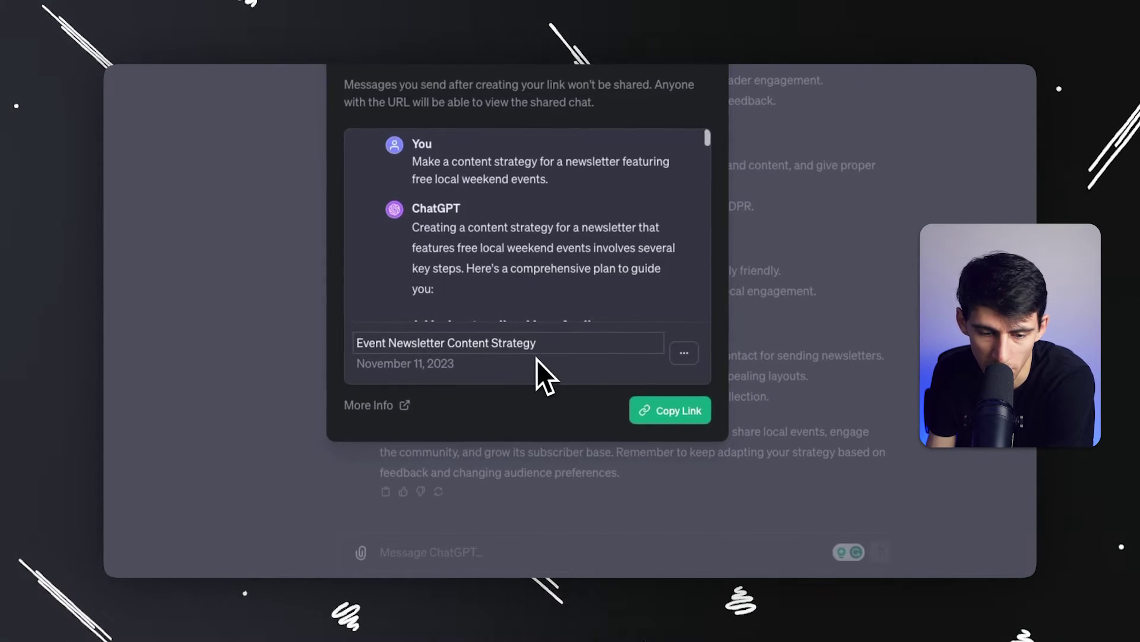
key(Return)
click(649, 413)
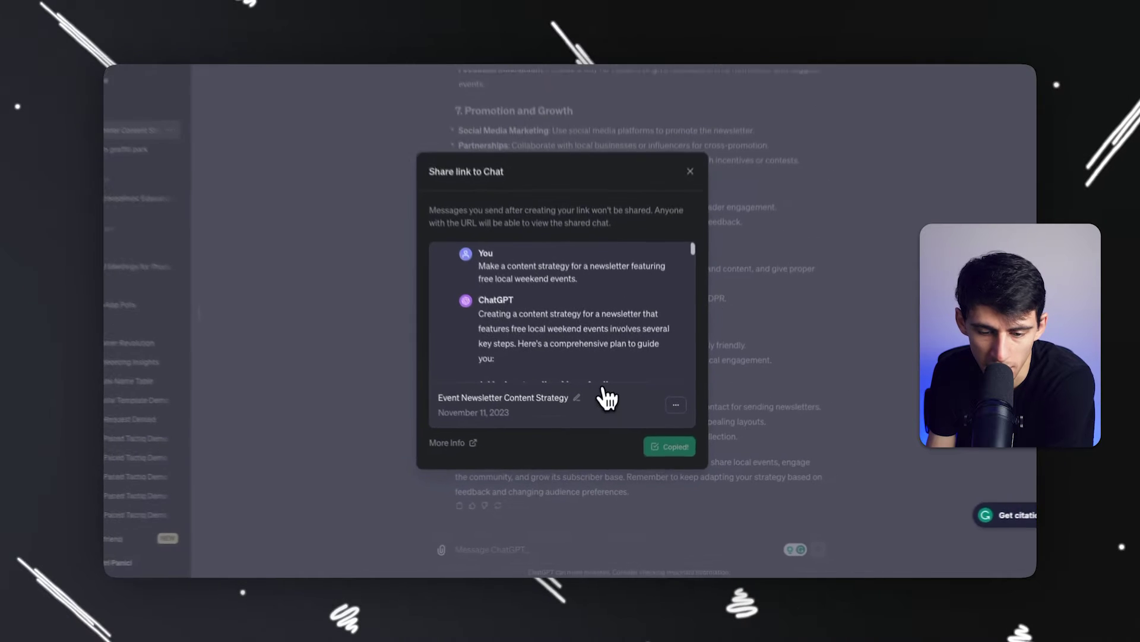
Step: Open the copied share link in a new browser tab to view the public chat
key(super+t)
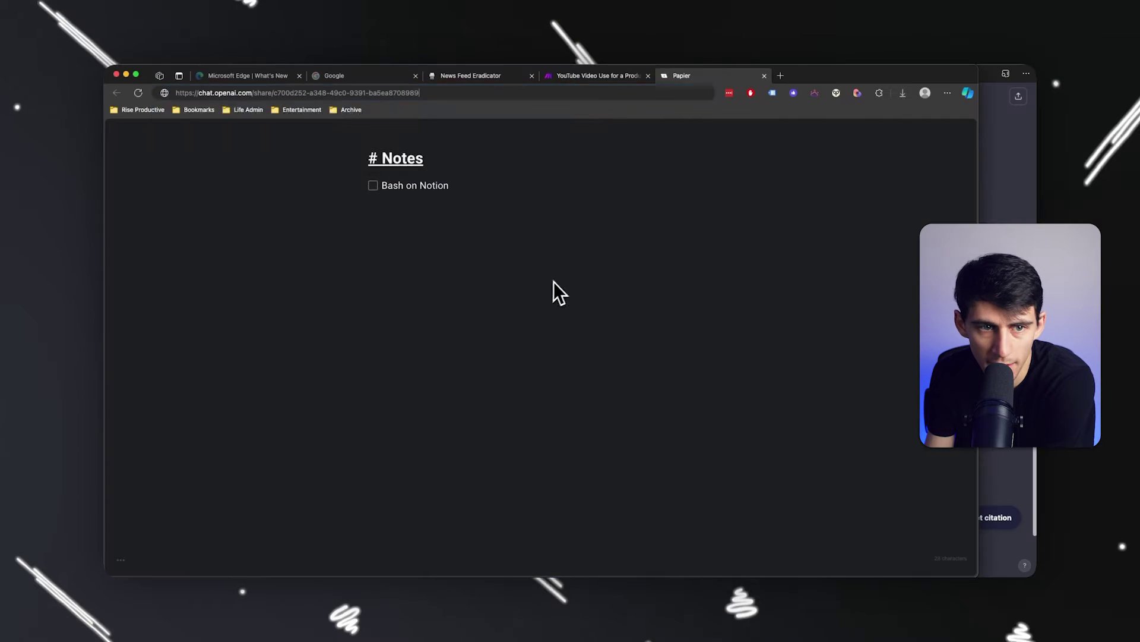
key(super+v)
key(Return)
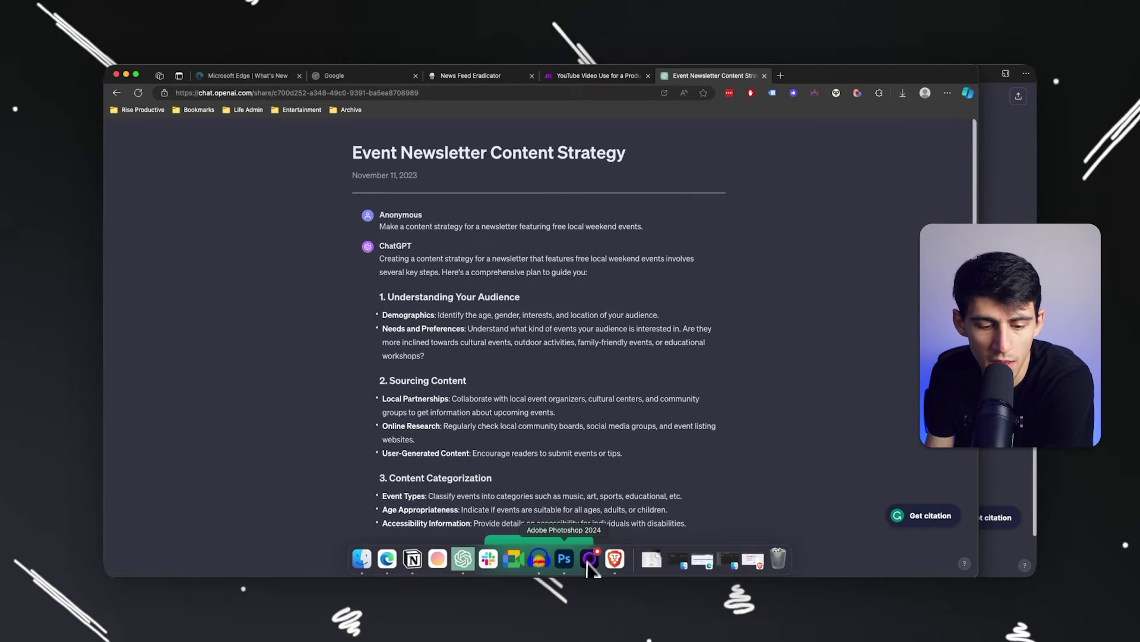
click(505, 477)
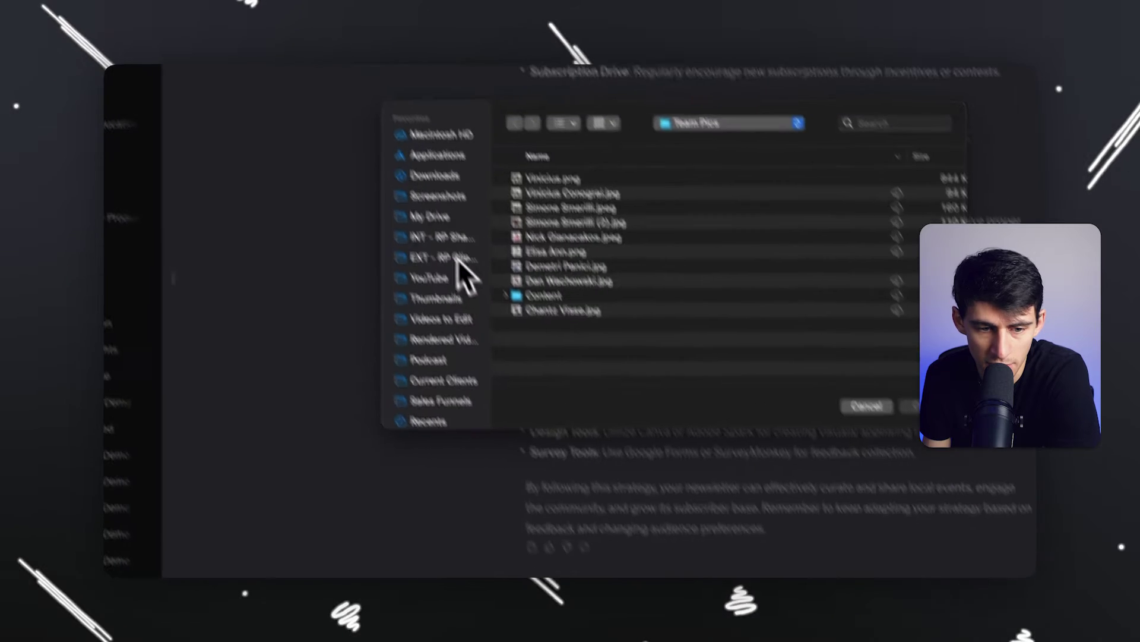
Step: Upload '(08.19.23) - Mint Transactions.csv' from Downloads and ask what the spreadsheet appears to showcase
click(442, 237)
click(434, 175)
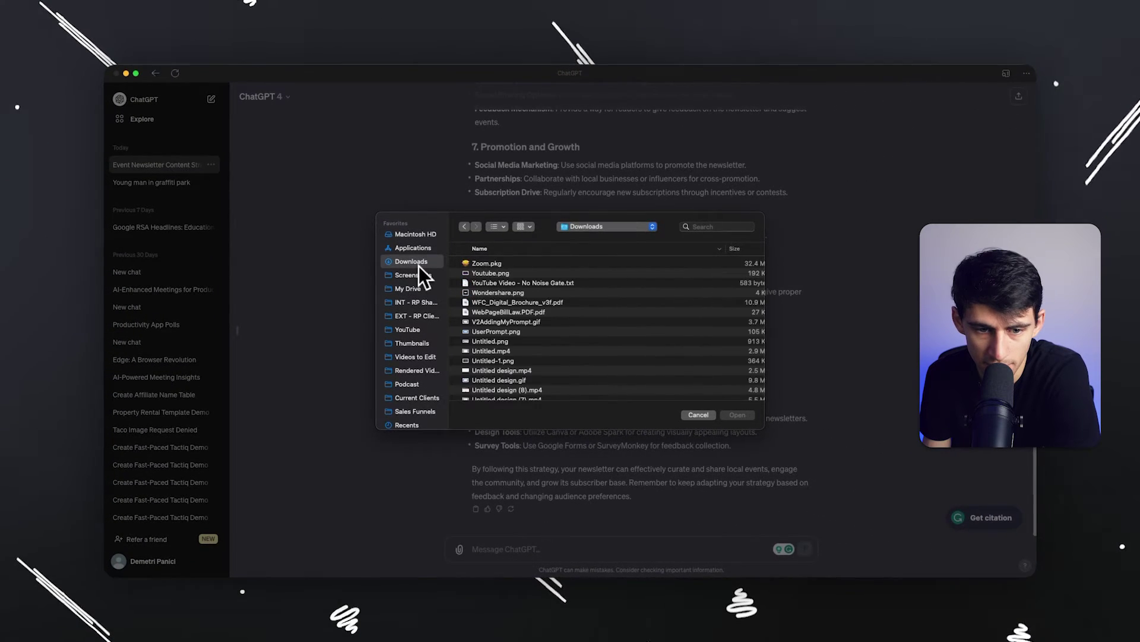
scroll(594, 302, down, 15)
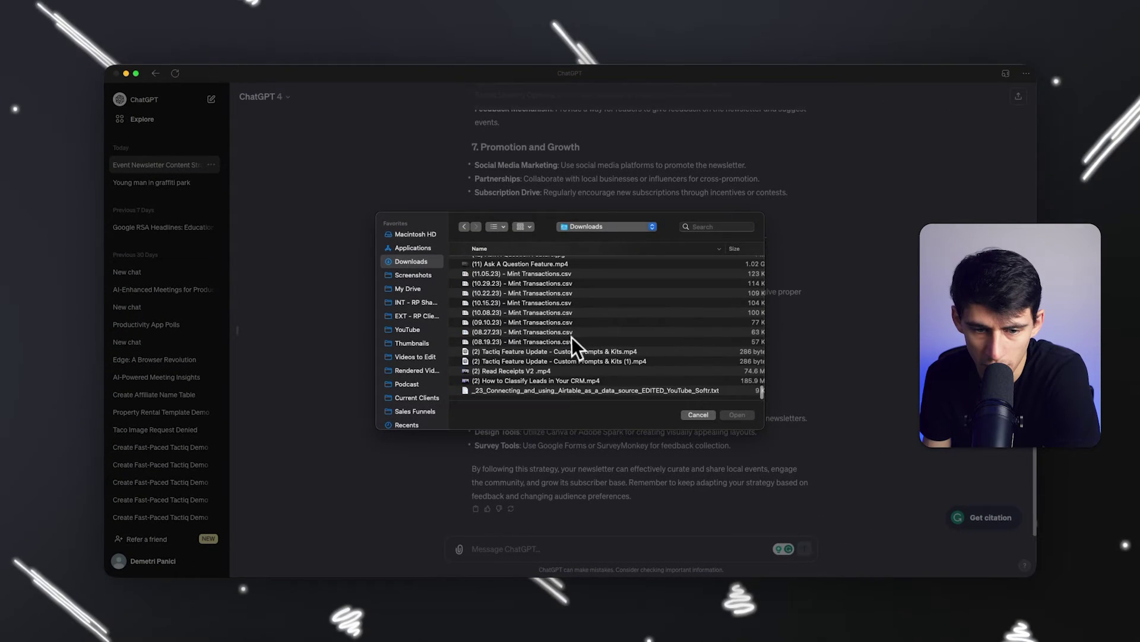
click(568, 340)
double_click(567, 340)
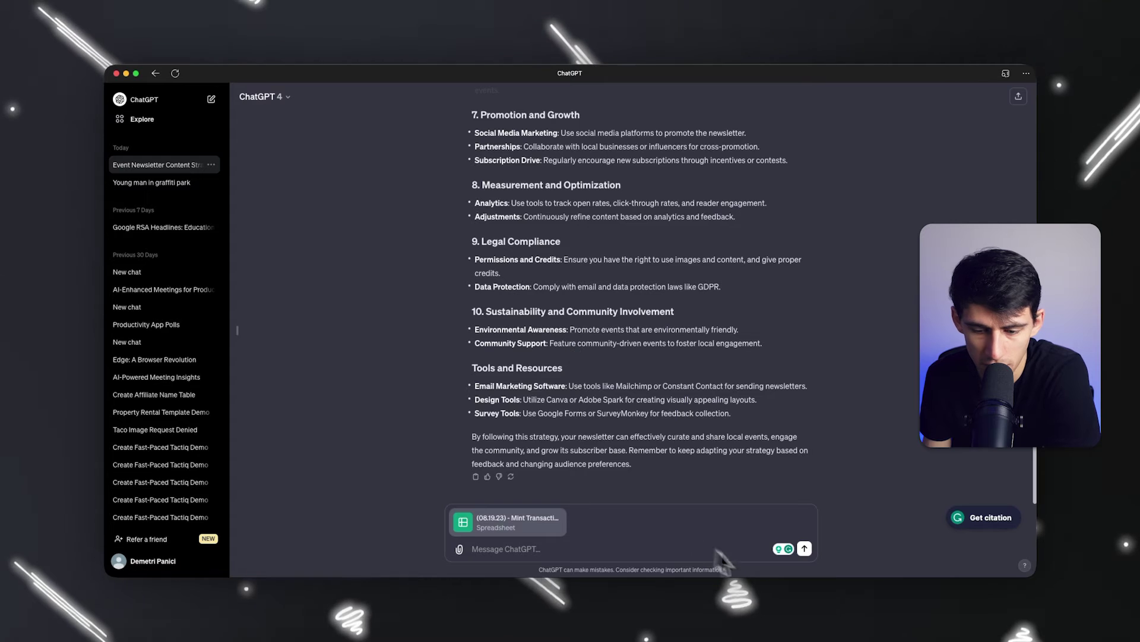
key(Return)
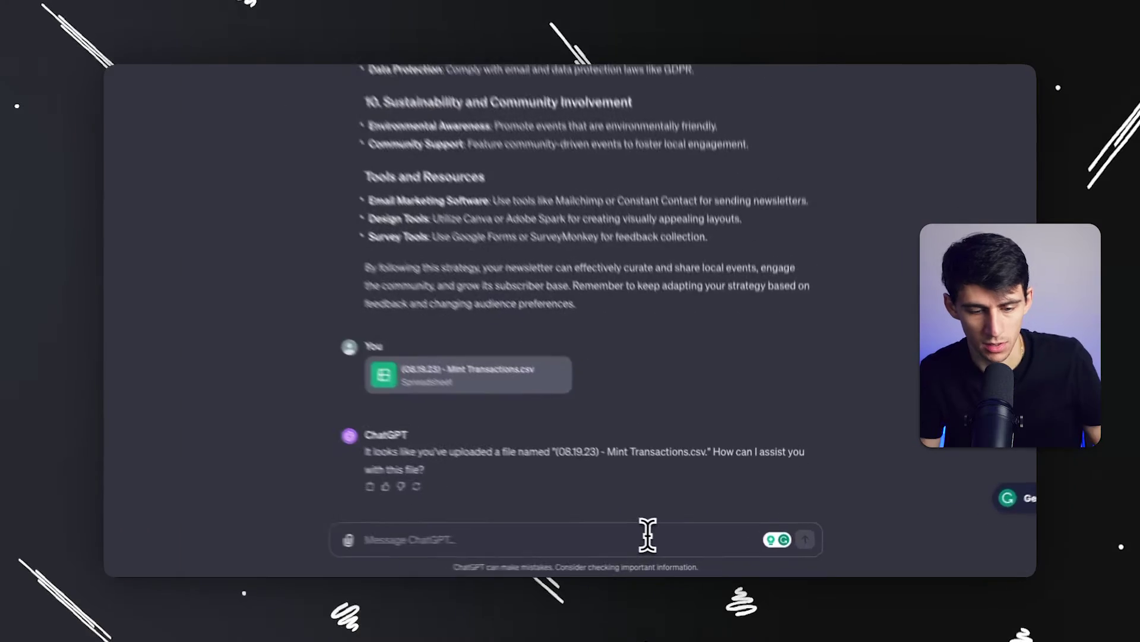
text(what d)
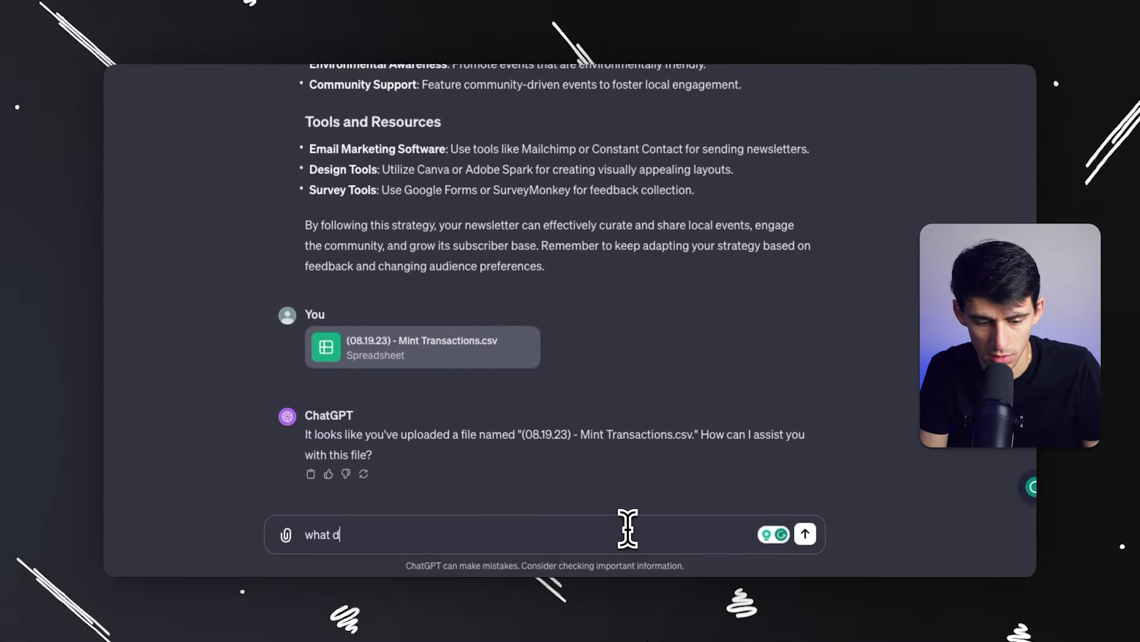
text(oes )
text(this spreadsheet appear)
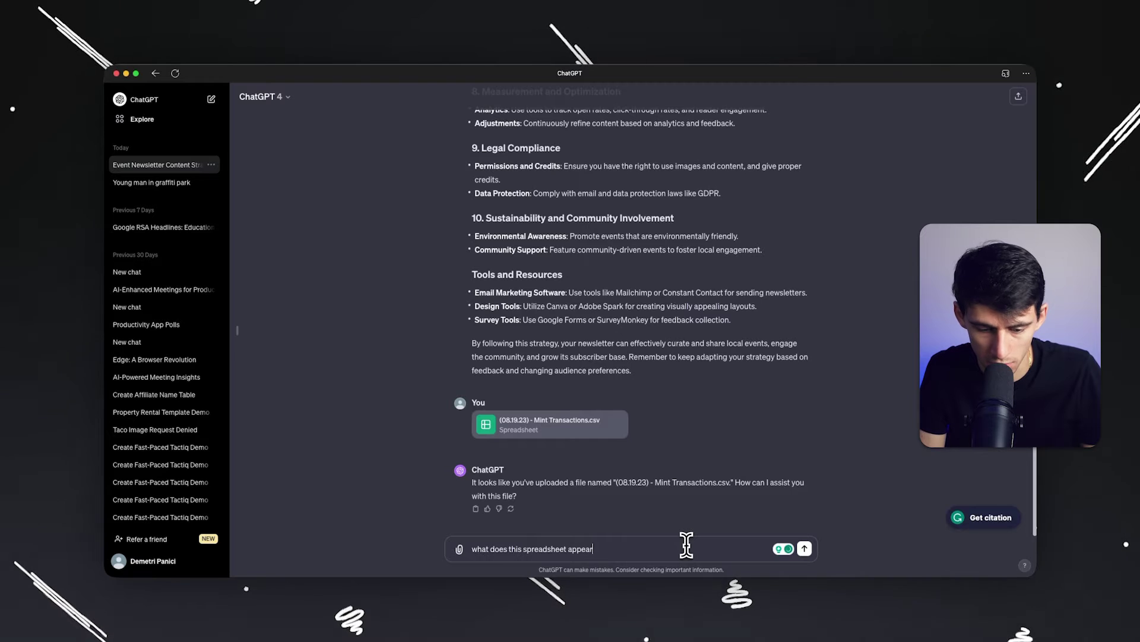
text( to showcase?)
key(Return)
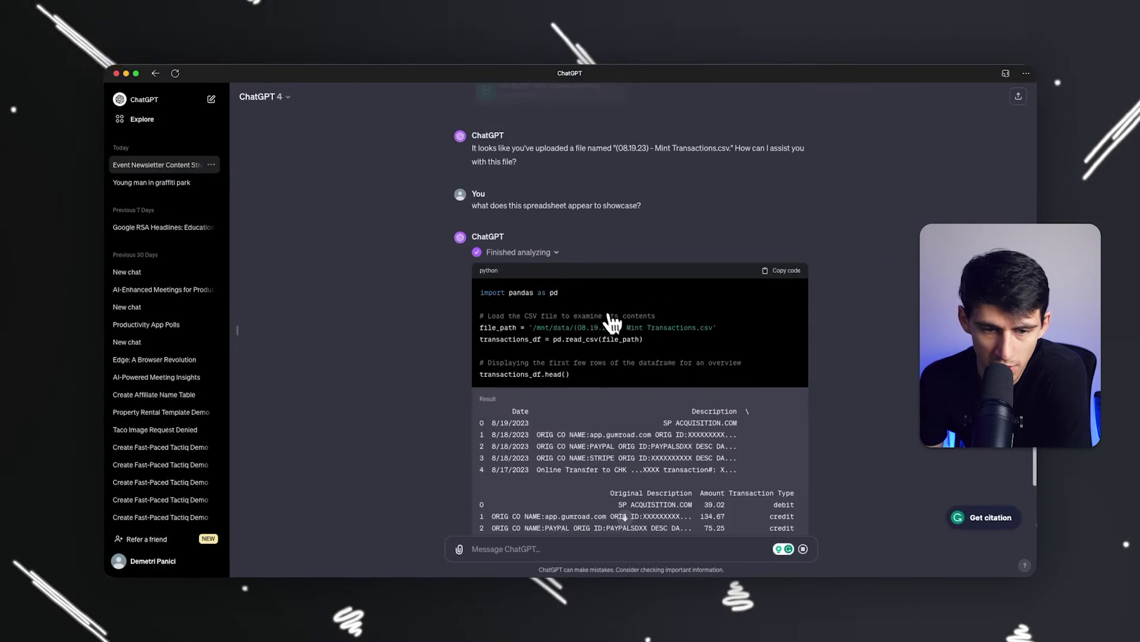
Step: Toggle the analysis code and result table, then read the explanation of all eight columns
click(557, 252)
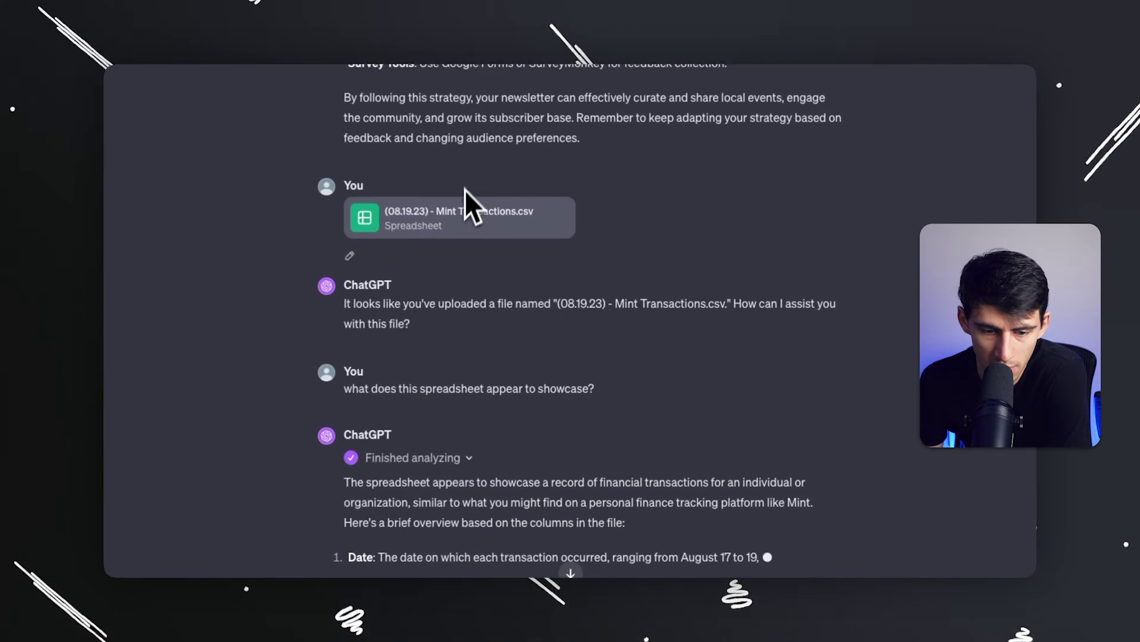
click(465, 459)
scroll(470, 463, down, 5)
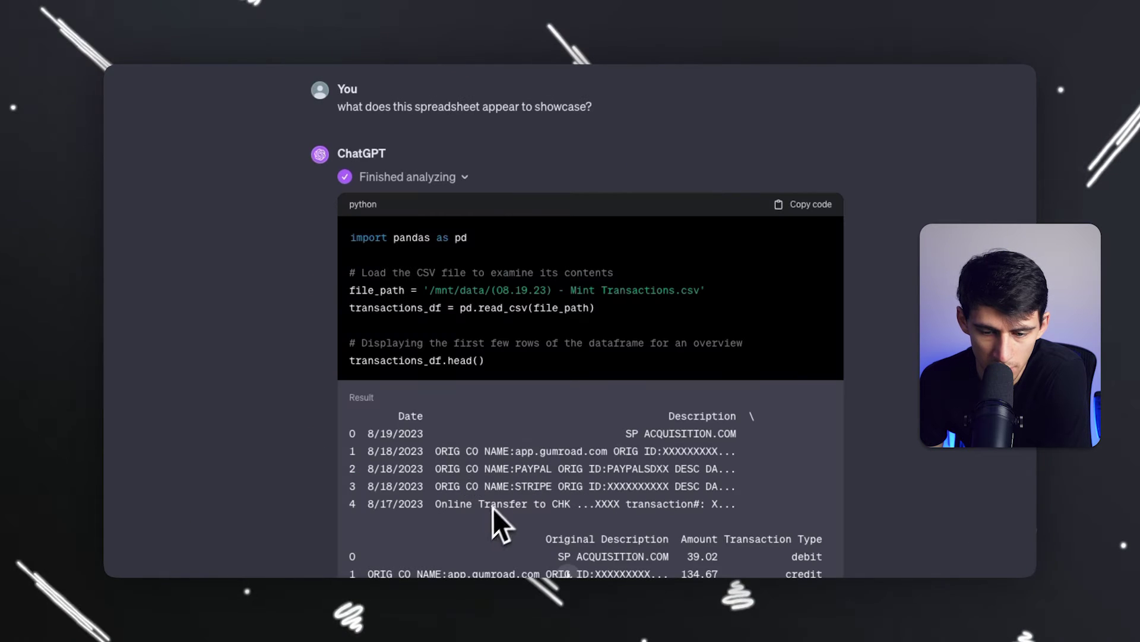
click(444, 176)
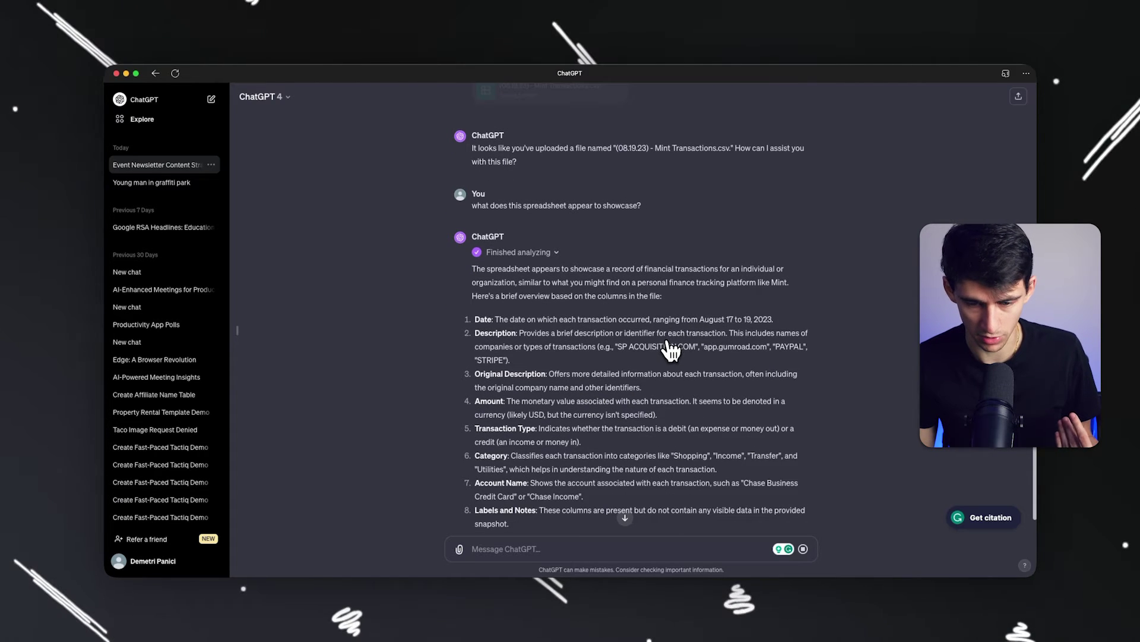
scroll(743, 415, down, 3)
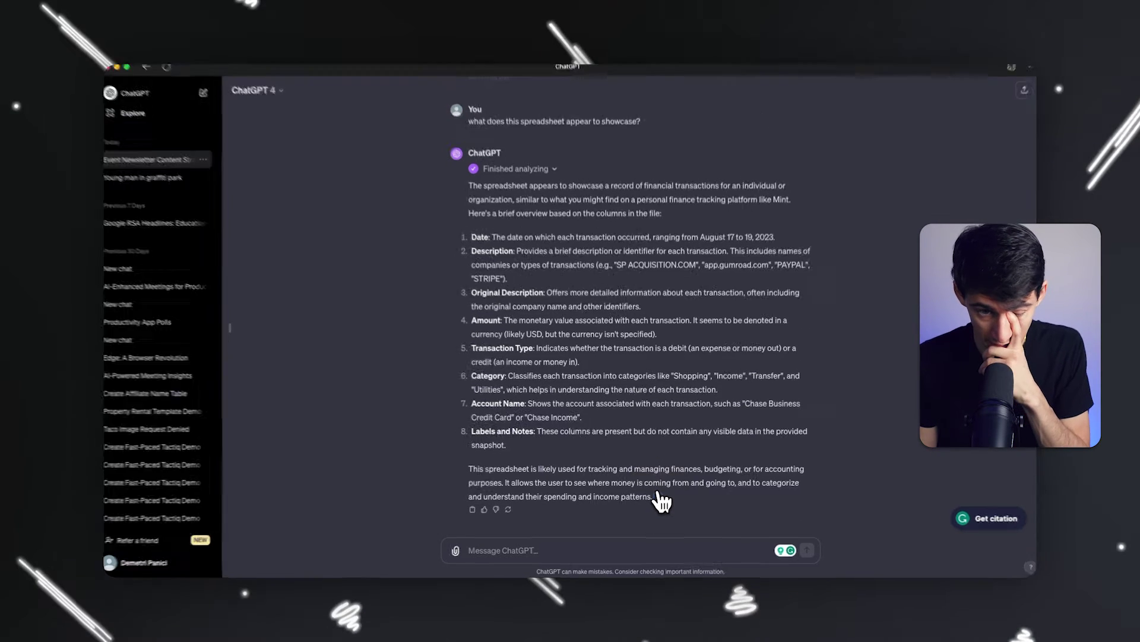
Step: Inspect the analysis code behind the answer, then ask whether there are any large purchases
click(541, 465)
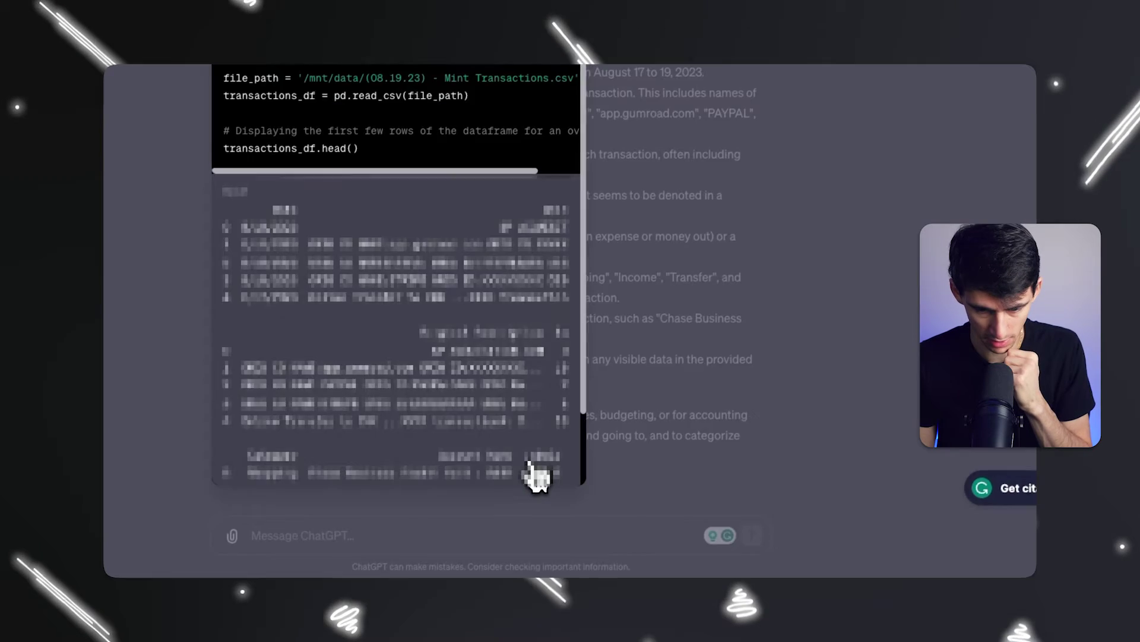
click(814, 279)
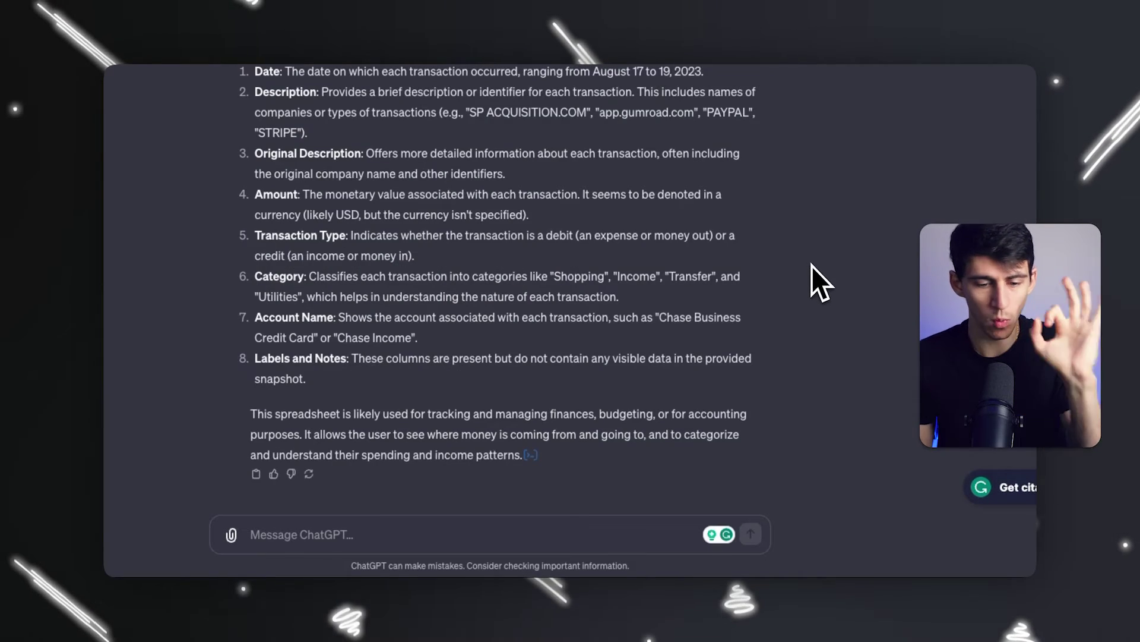
text(is)
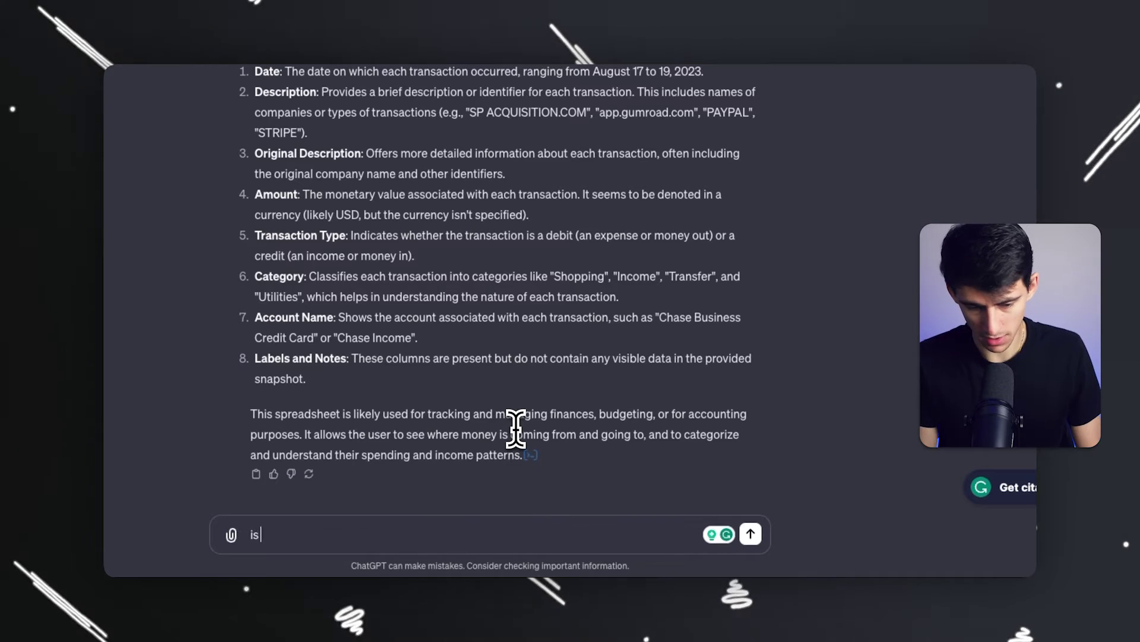
text( there any large purchas)
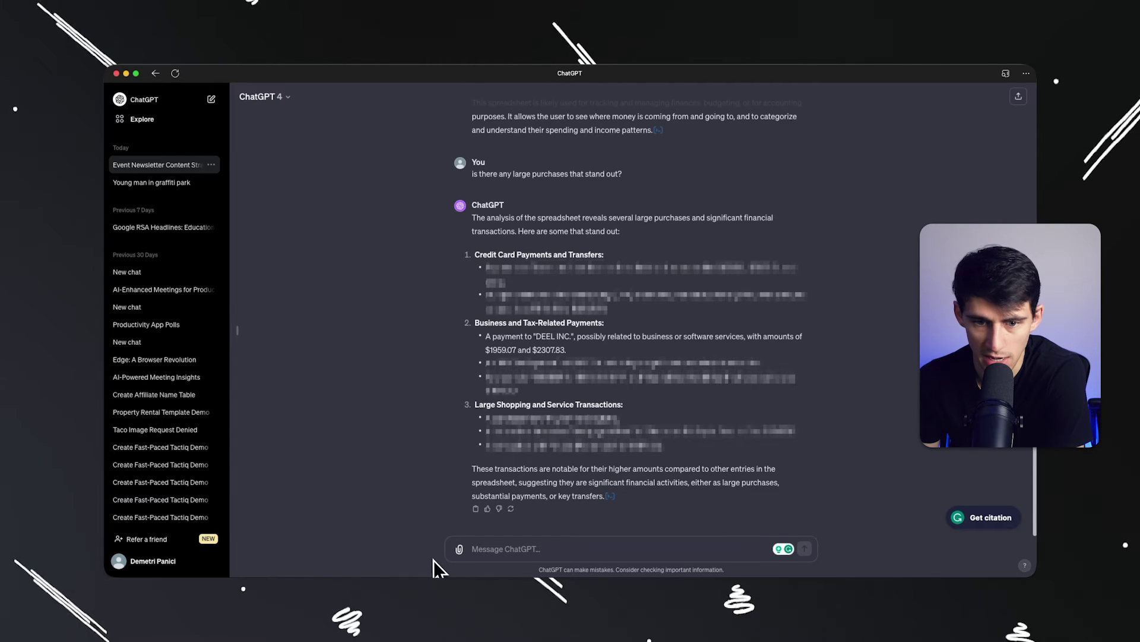
Step: In a new chat, attach the e-book PDF and ask for its general premise
key(super+shift+o)
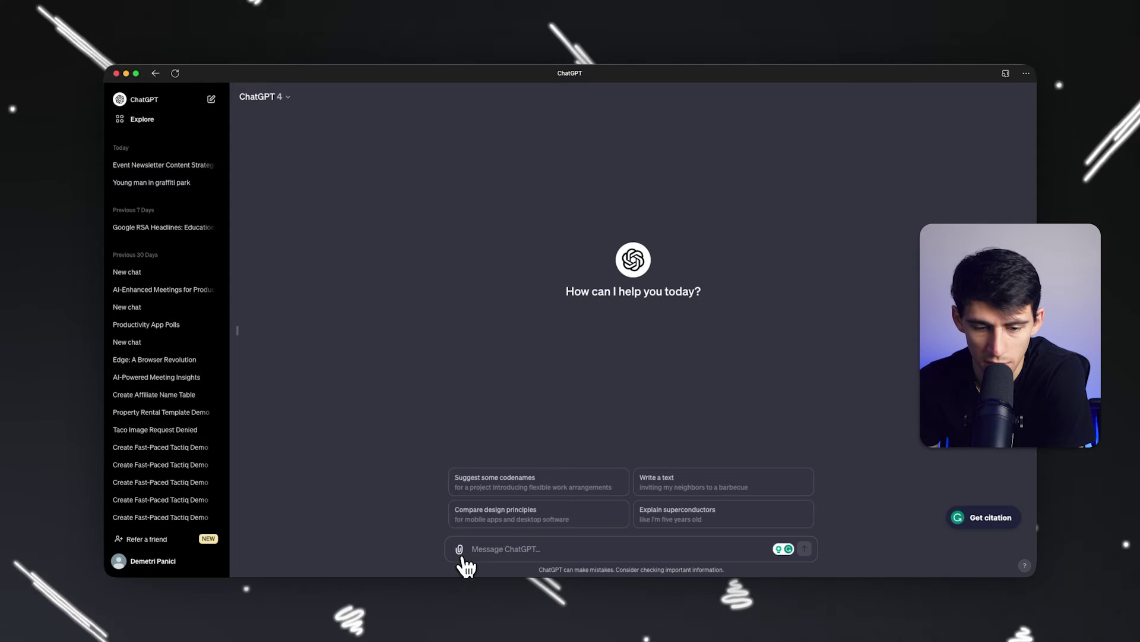
click(460, 551)
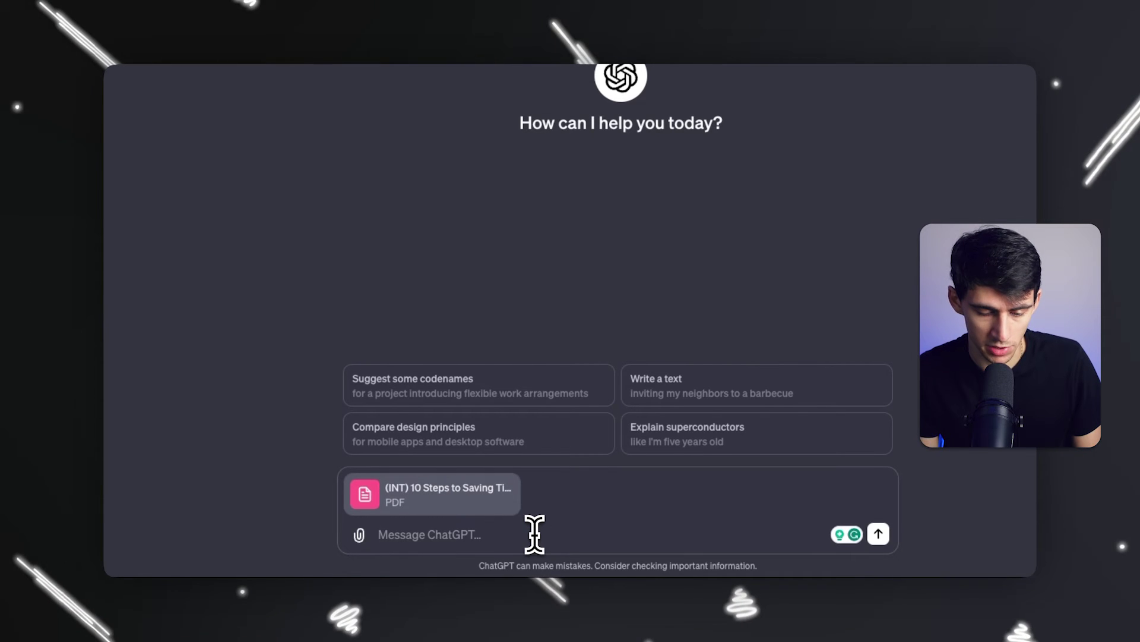
text(What is the g)
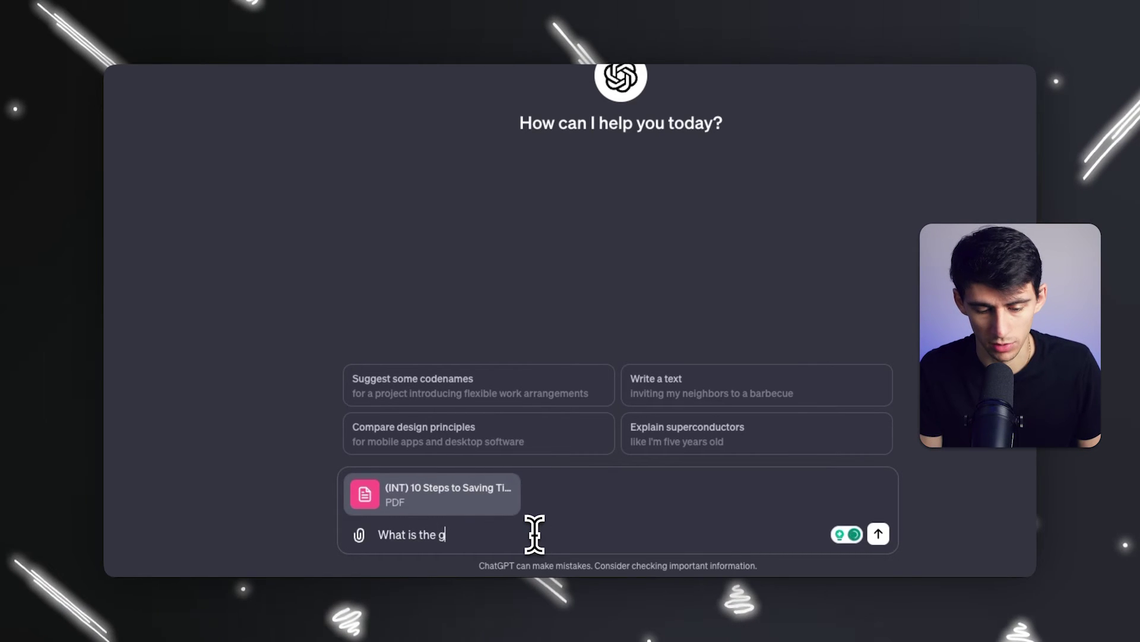
text(eneral premise o)
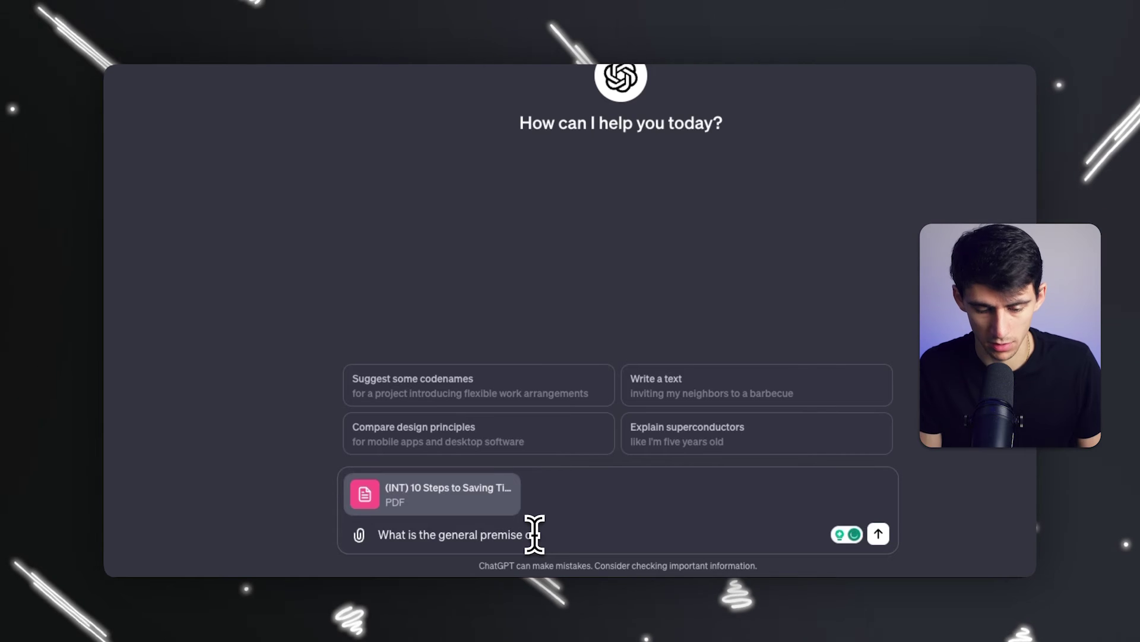
text(f this e-book?)
key(Return)
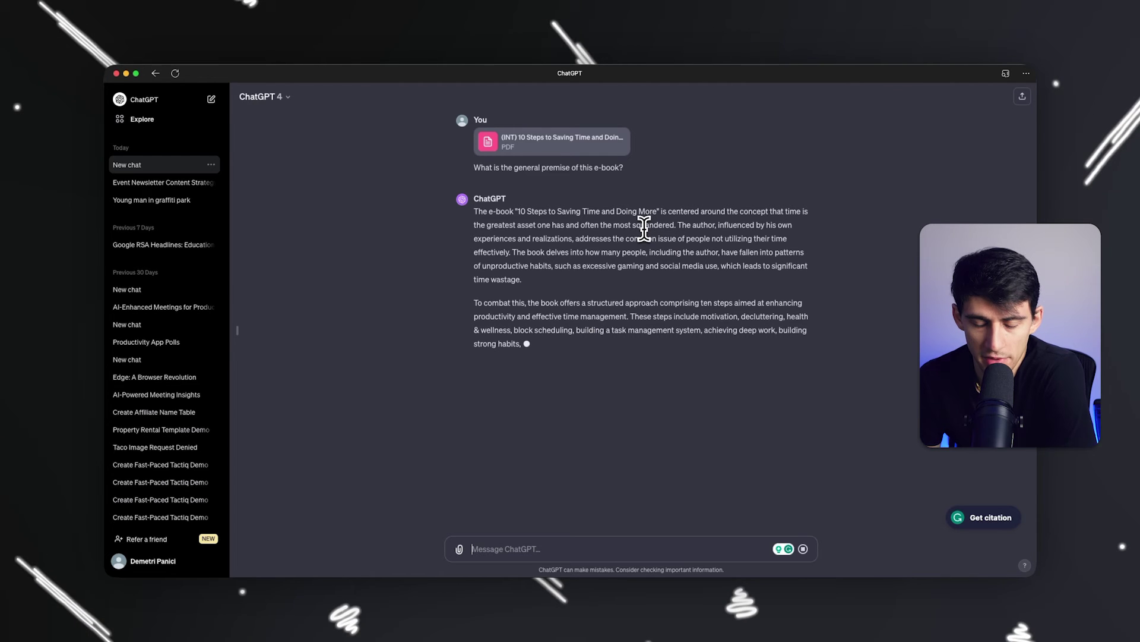
Step: Highlight the answer's second paragraph, then open the cited e-book PDF source
triple_click(644, 349)
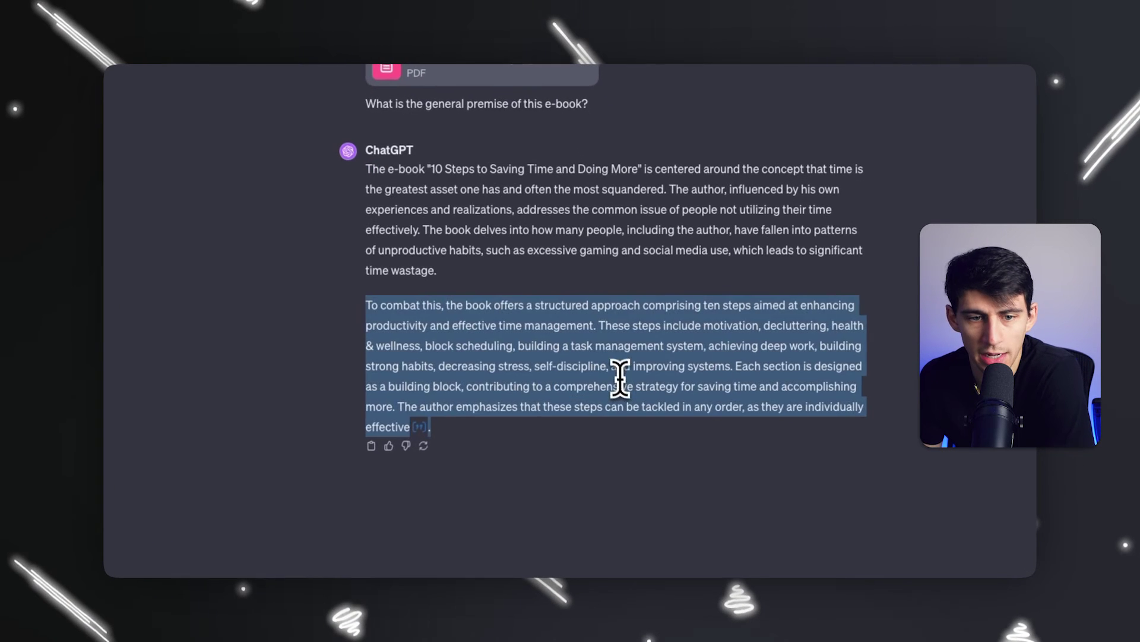
click(620, 378)
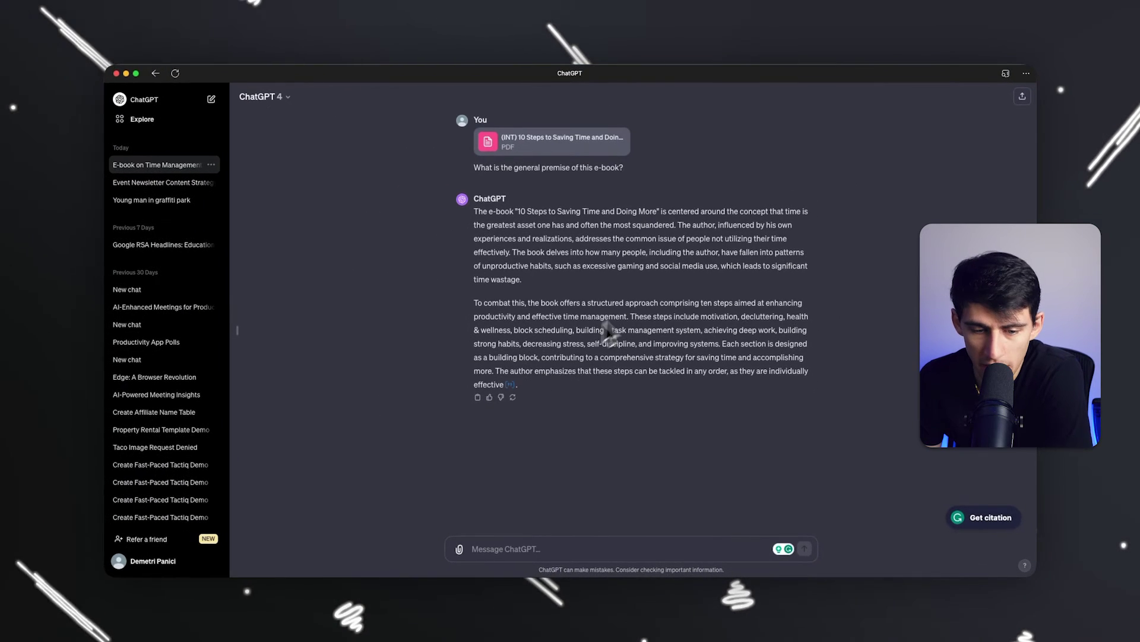
click(510, 384)
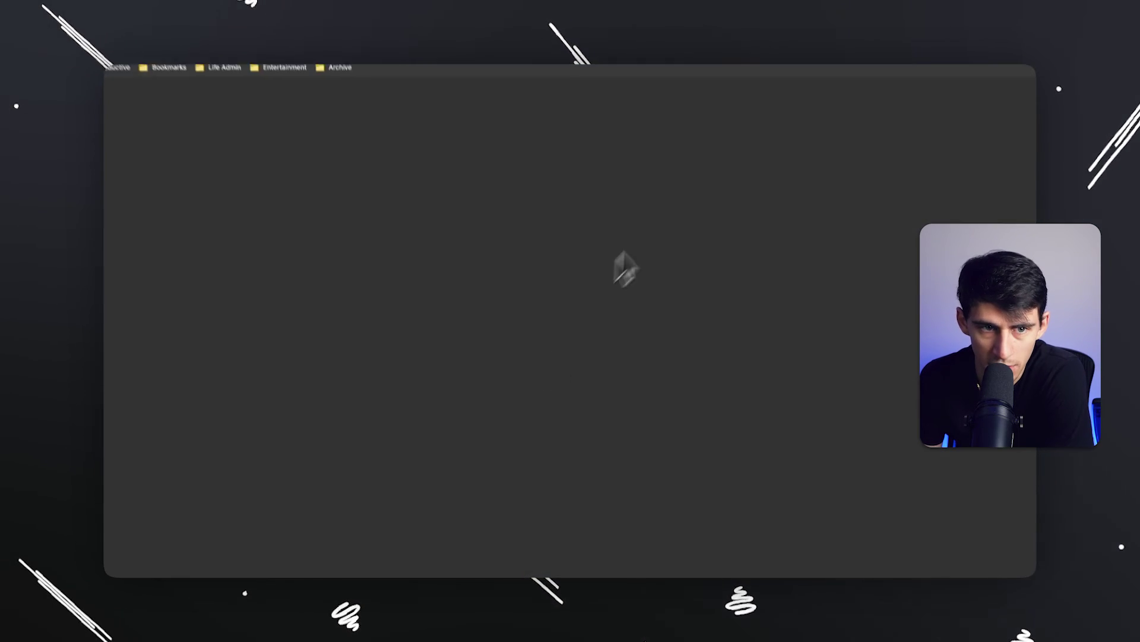
Step: Scroll through the cited e-book PDF to its last page, 84 of 84
scroll(690, 285, down, 20)
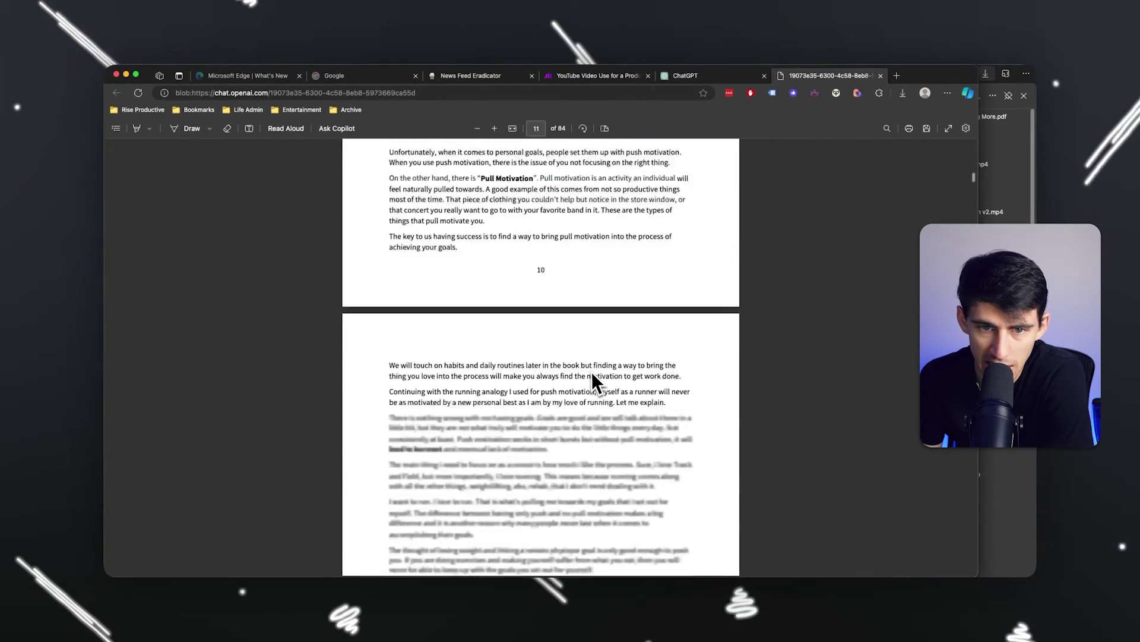
scroll(593, 374, down, 20)
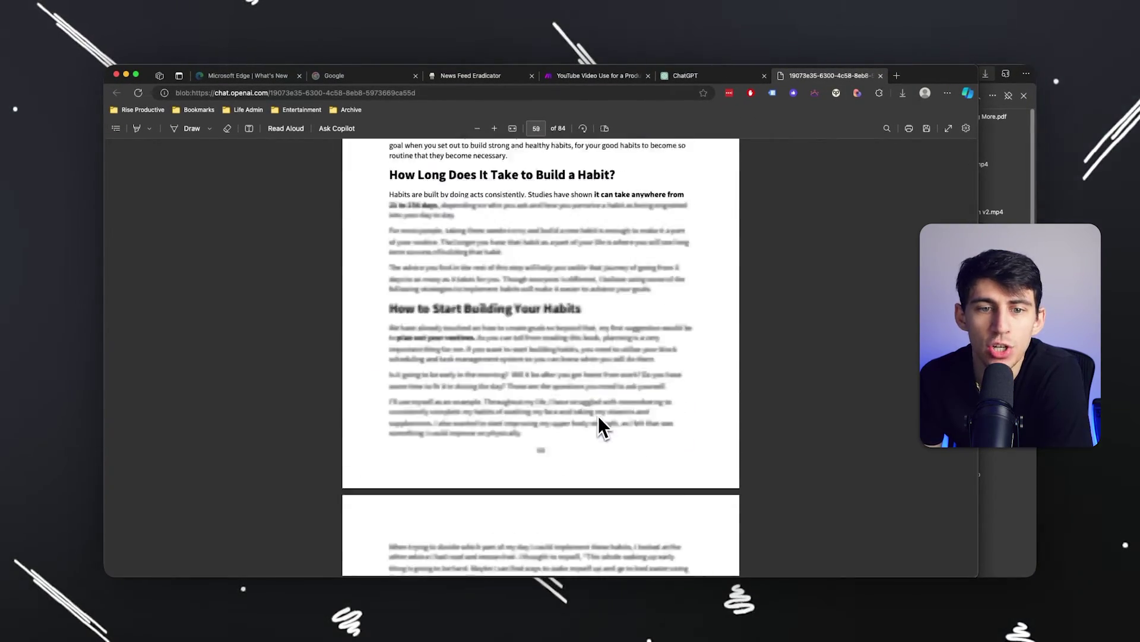
scroll(599, 425, down, 20)
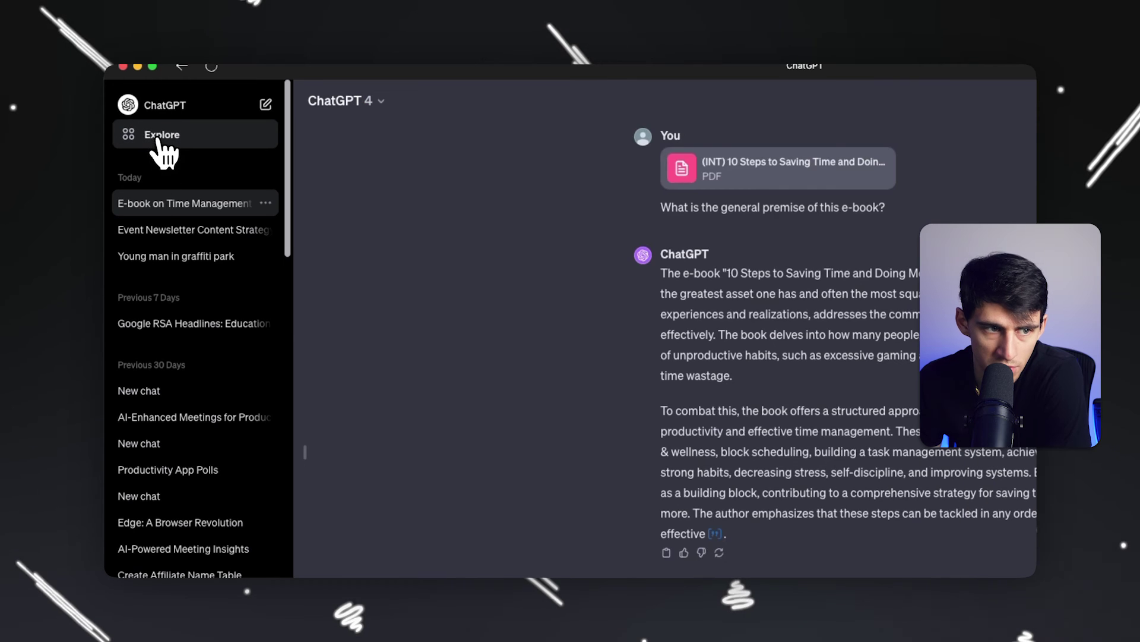
Step: Open the DALL·E GPT from Explore, dismiss its introduction, then switch back to ChatGPT 4
click(158, 137)
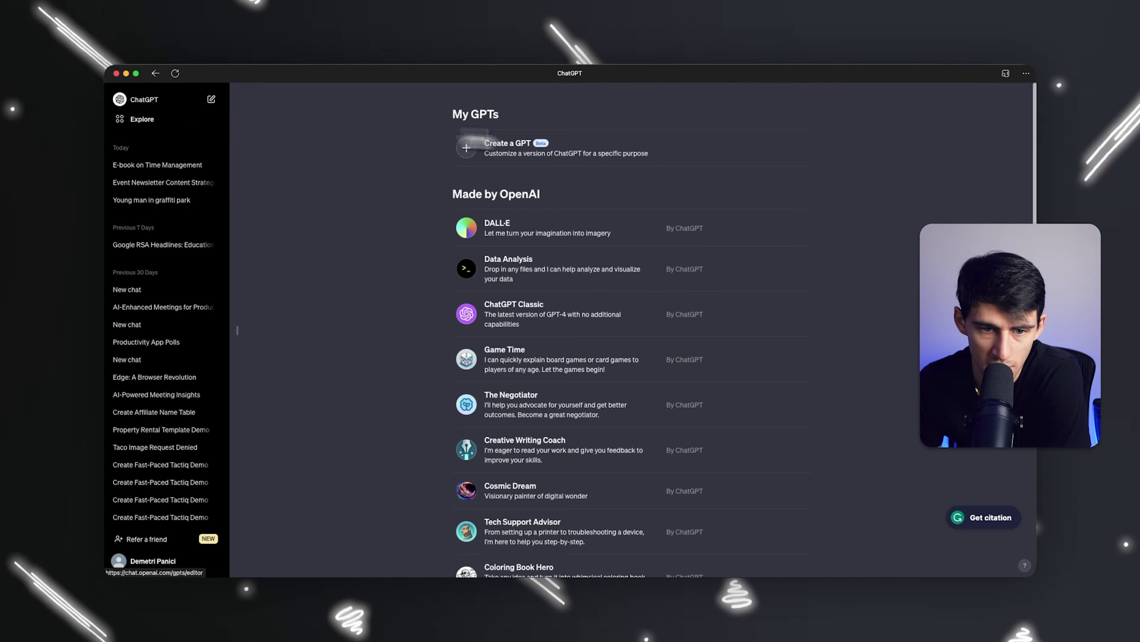
click(684, 231)
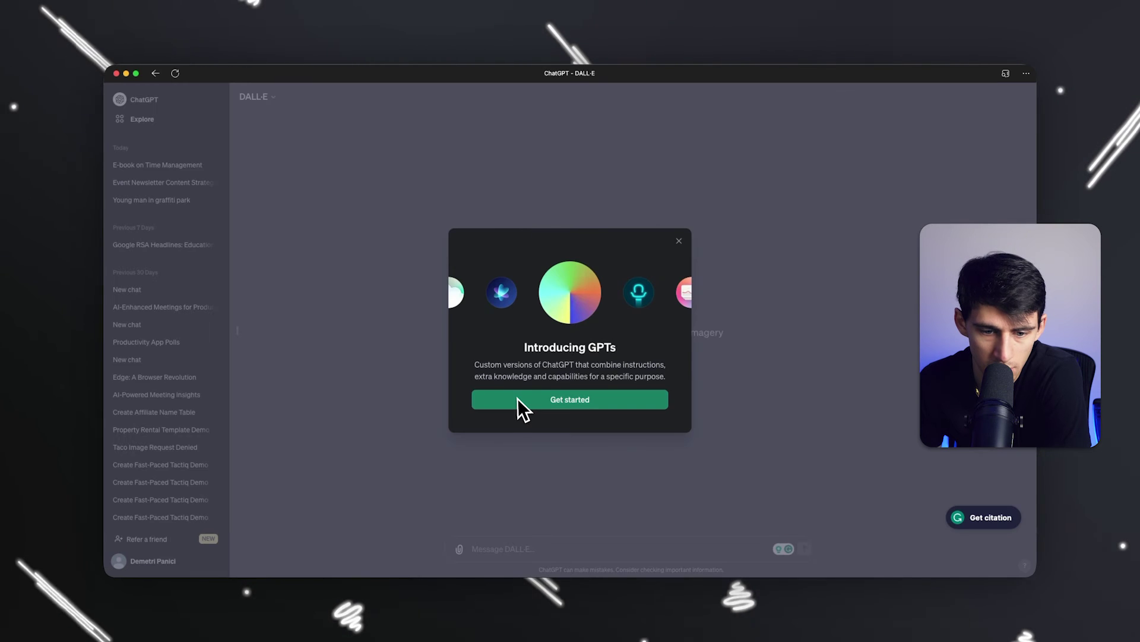
click(621, 398)
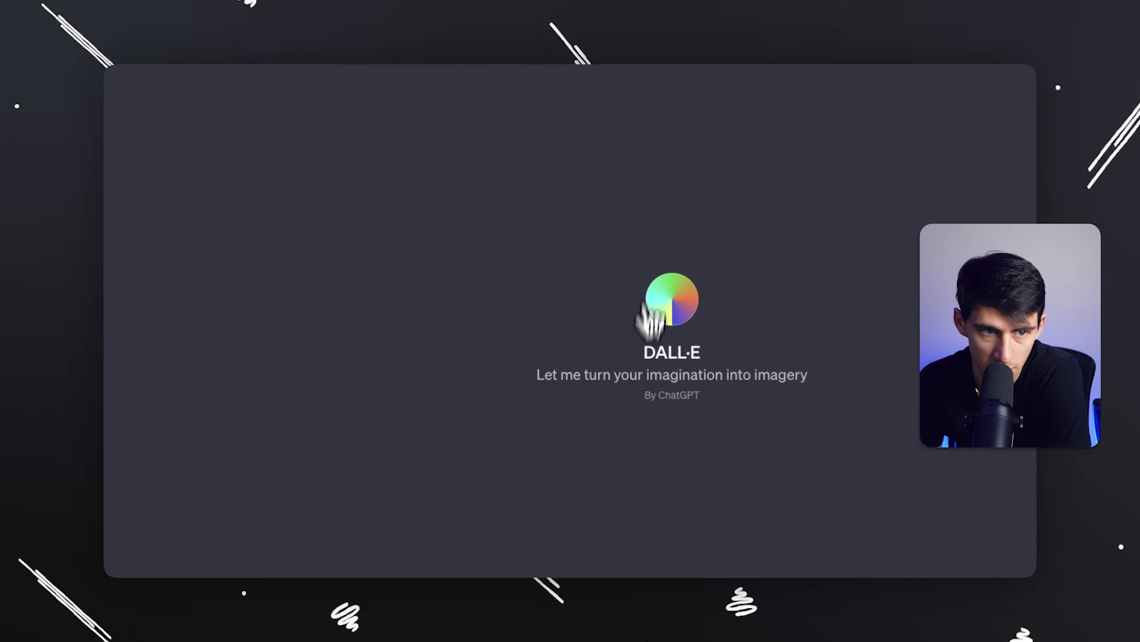
click(325, 112)
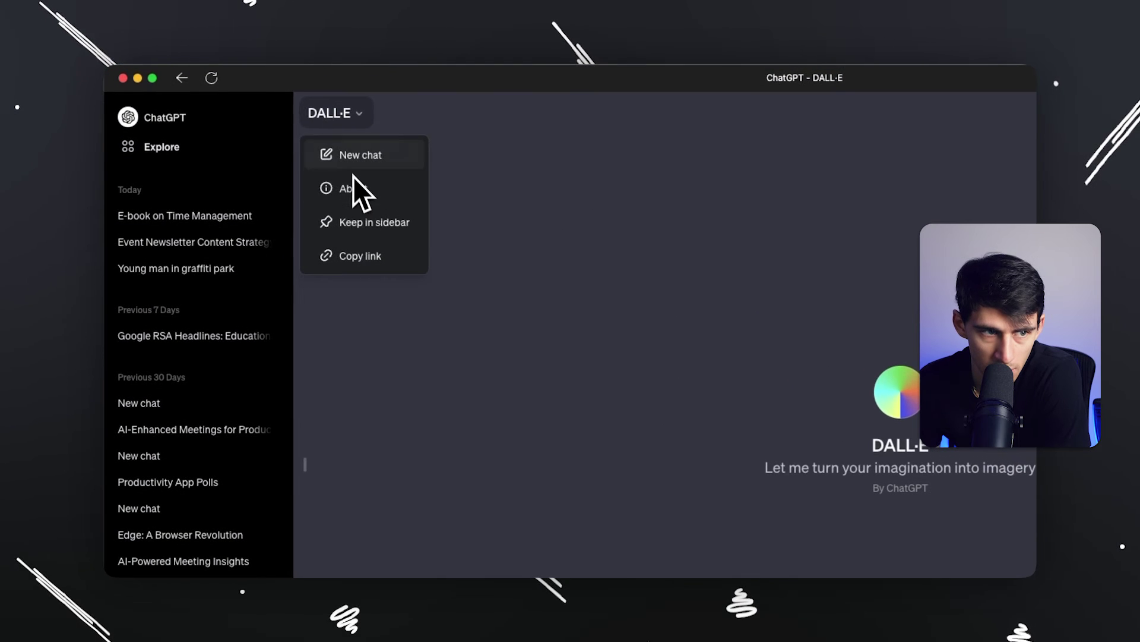
click(160, 117)
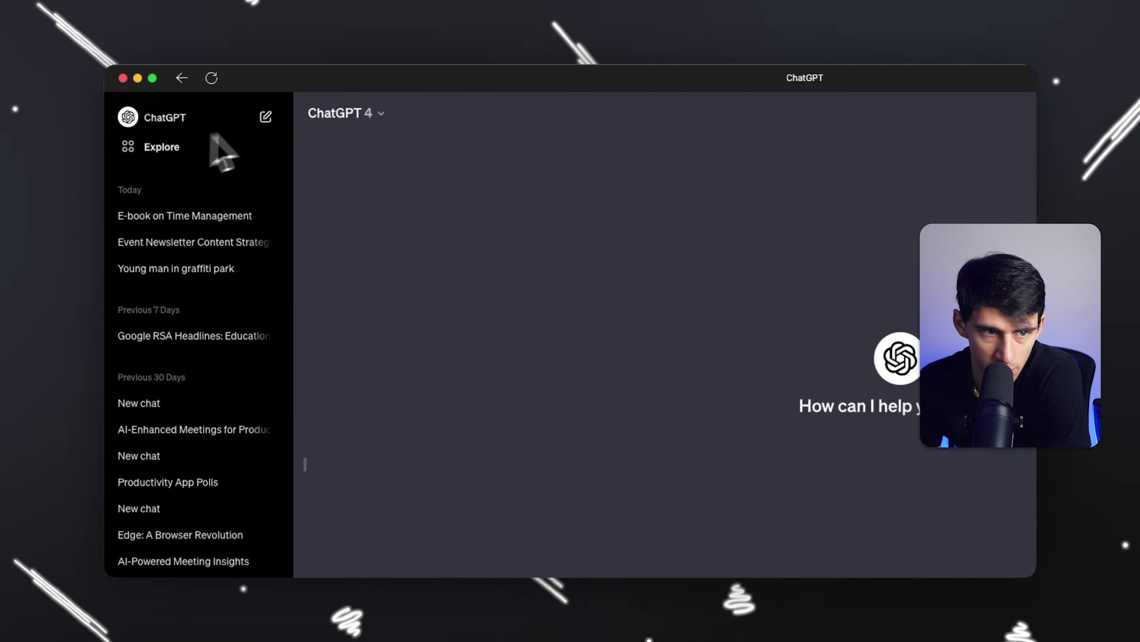
Step: Browse the GPT catalogue and open the DALL·E chat
click(161, 147)
scroll(573, 395, down, 1)
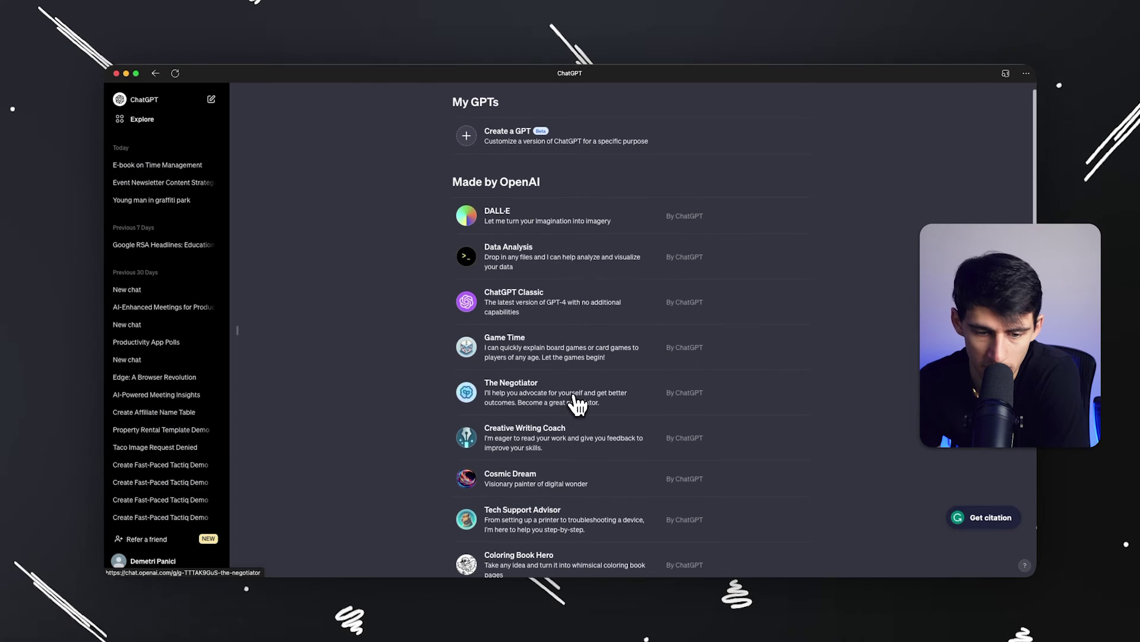
scroll(600, 395, down, 3)
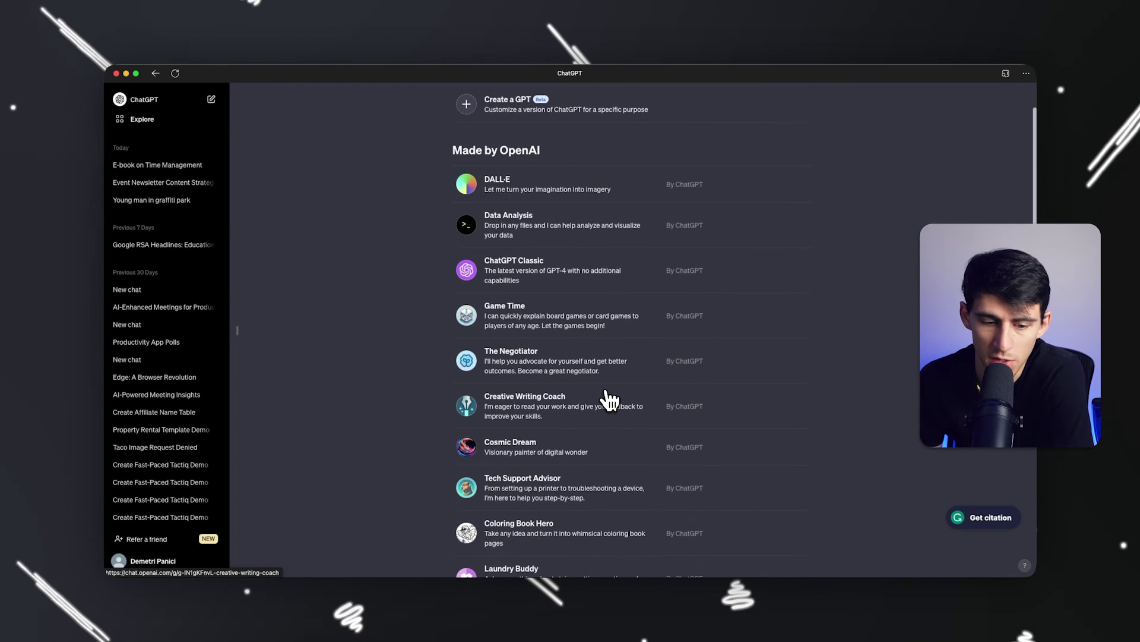
scroll(610, 396, down, 5)
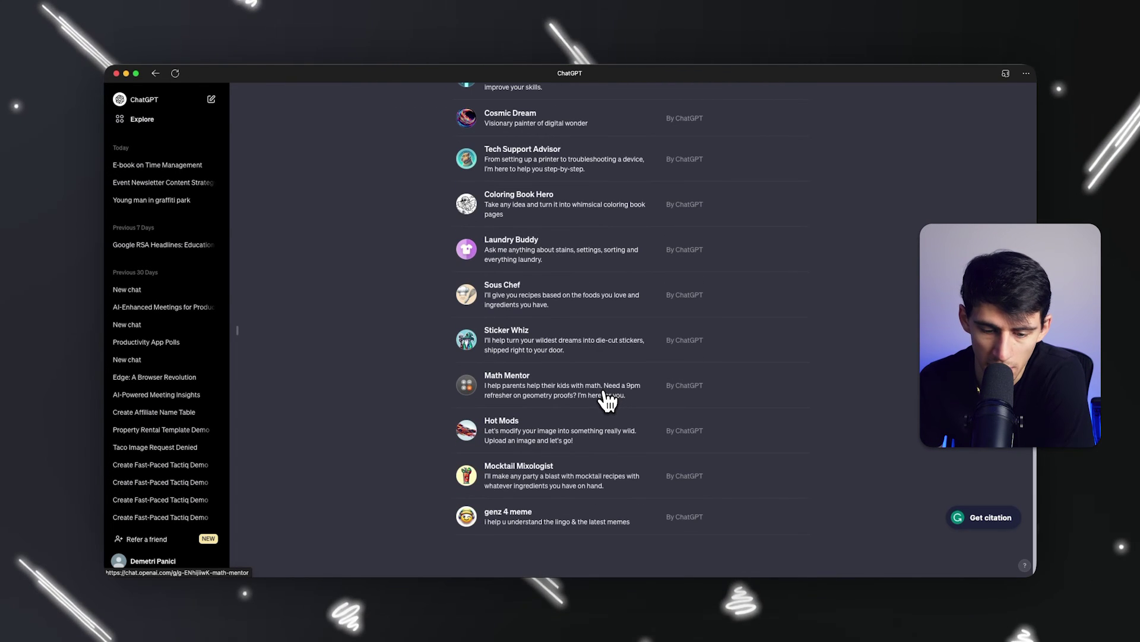
scroll(612, 397, up, 6)
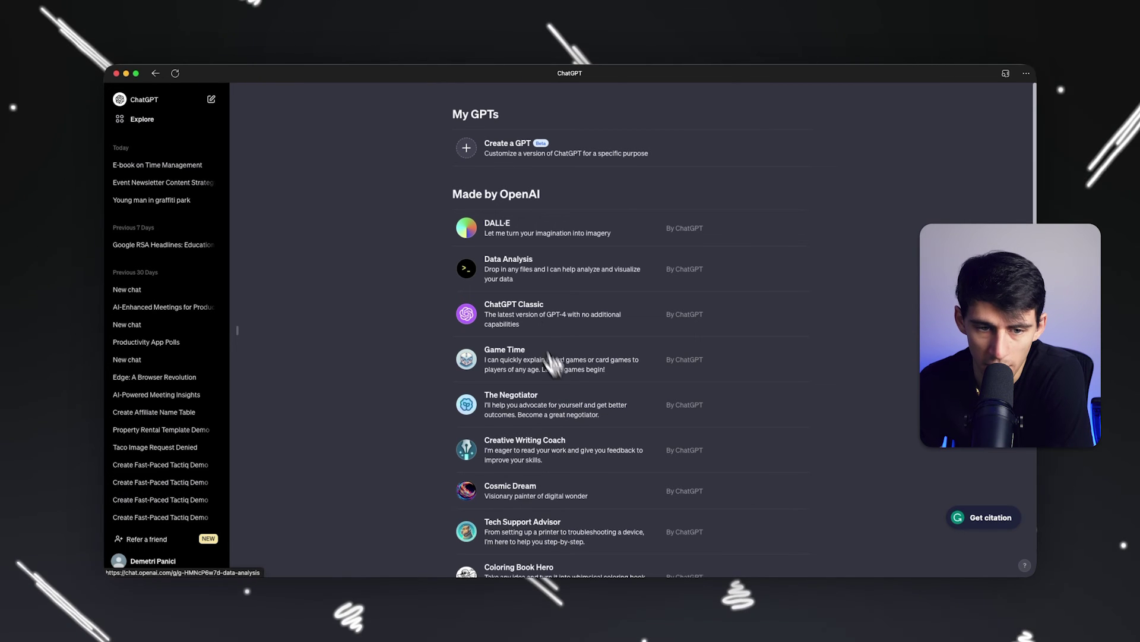
click(505, 233)
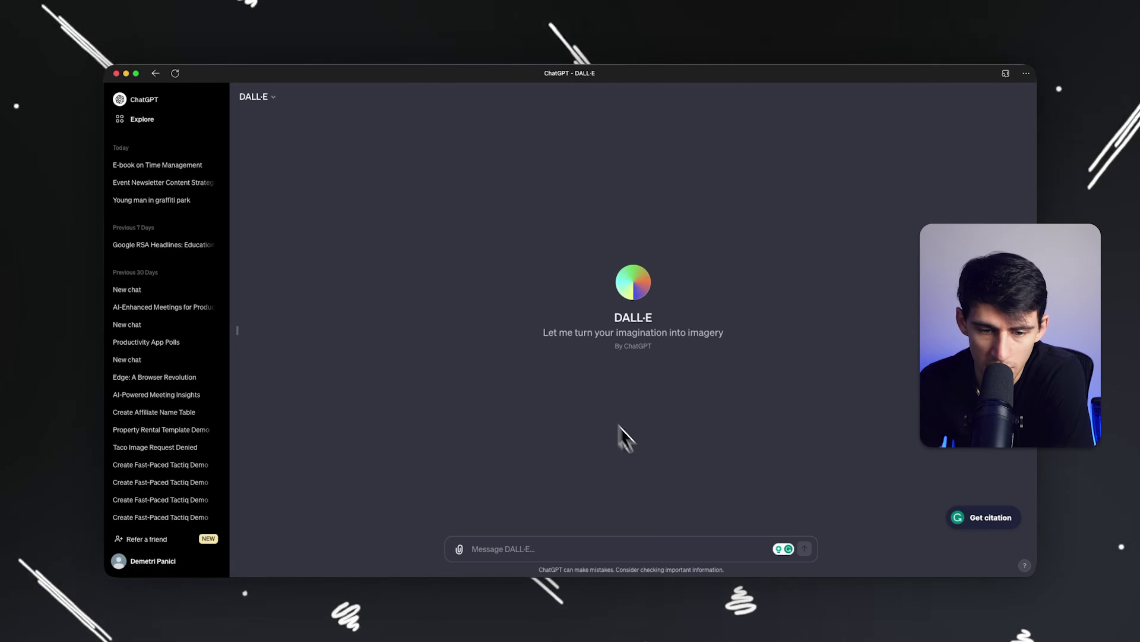
Step: Ask DALL·E for a black-and-white 'RP' logo for Rise Productive
drag(543, 333, 754, 344)
click(392, 349)
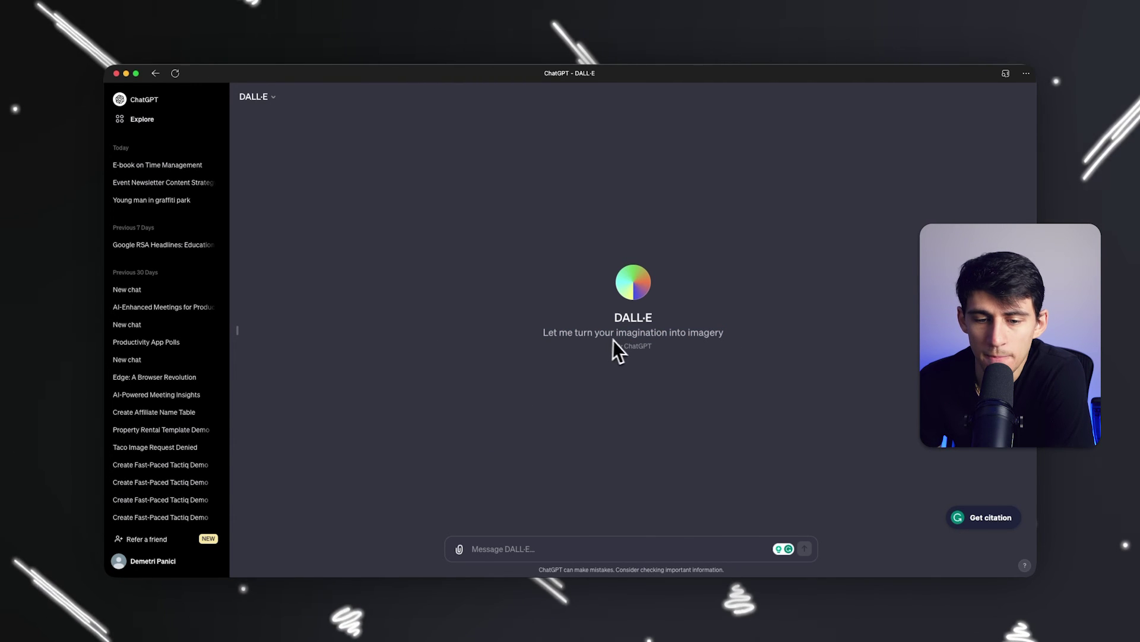
click(594, 545)
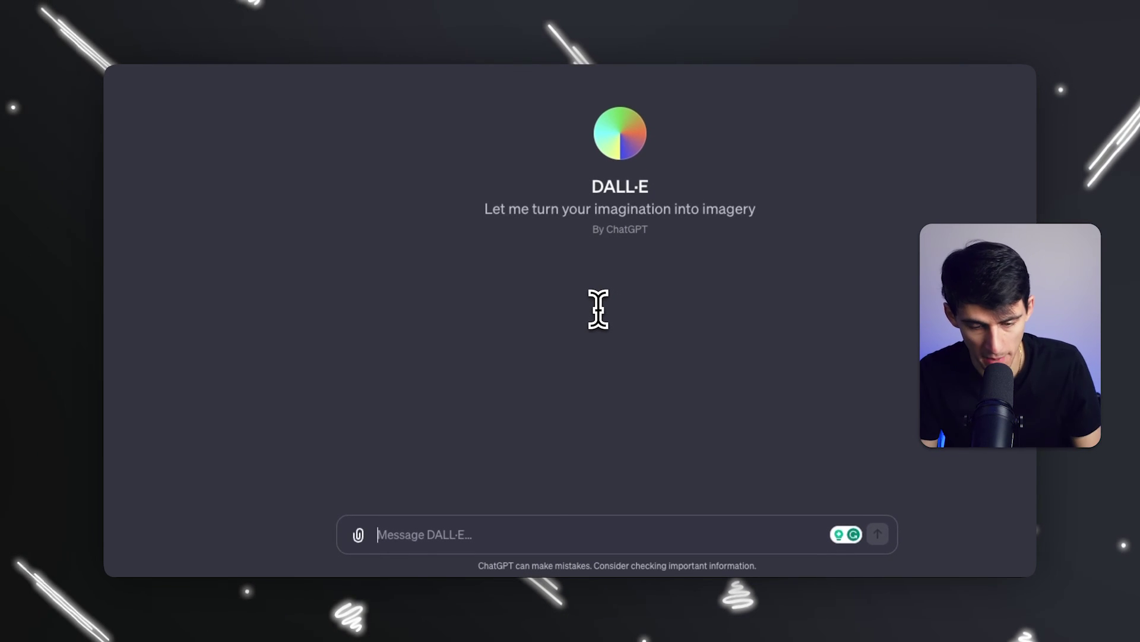
text(MAke a custom logo for a company called Rise Productive utilizin)
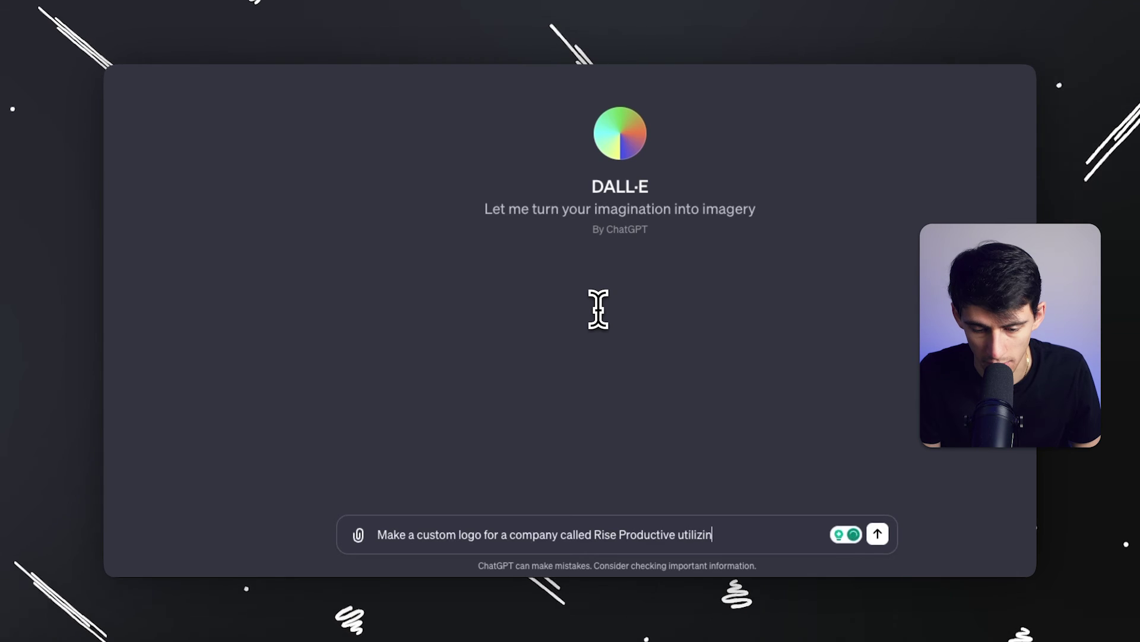
text(P")
key(shift+Return)
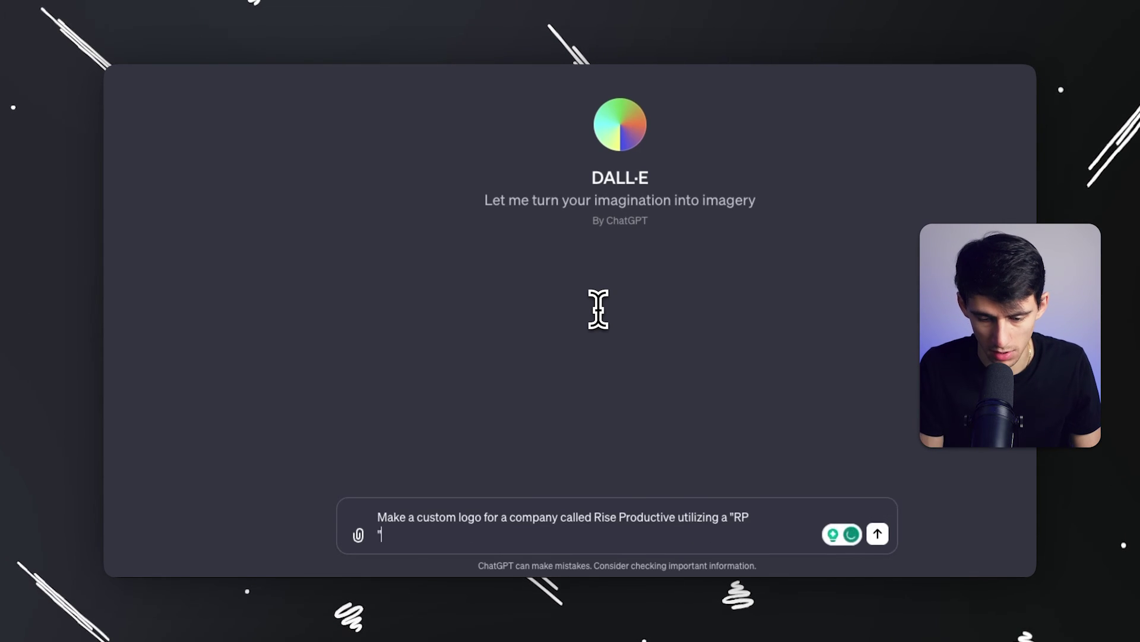
key(BackSpace)
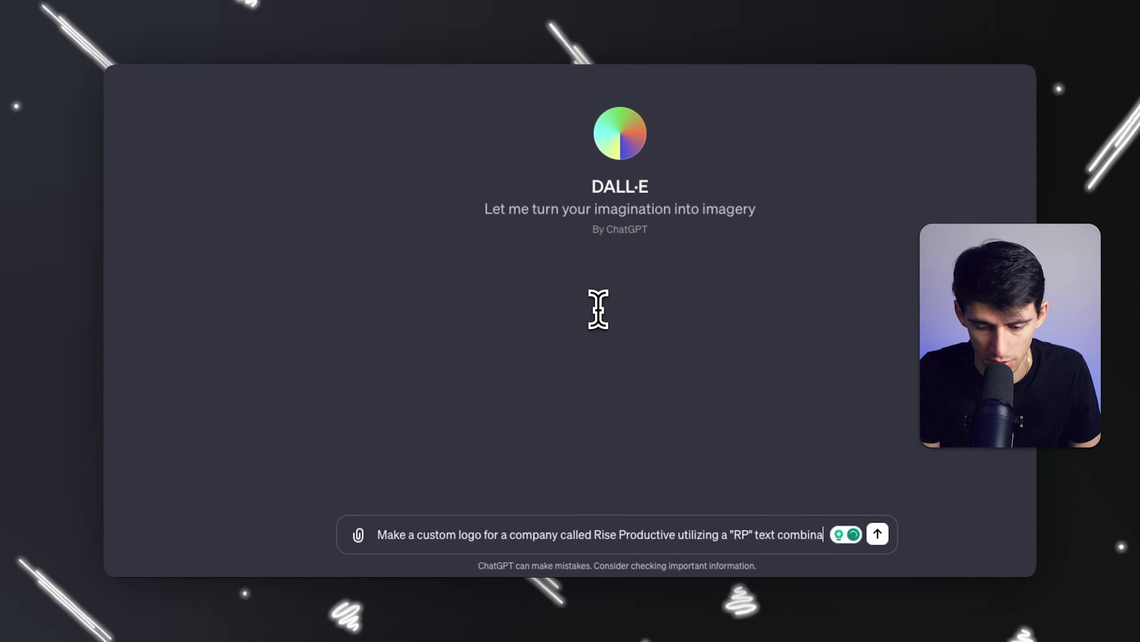
text(with the col)
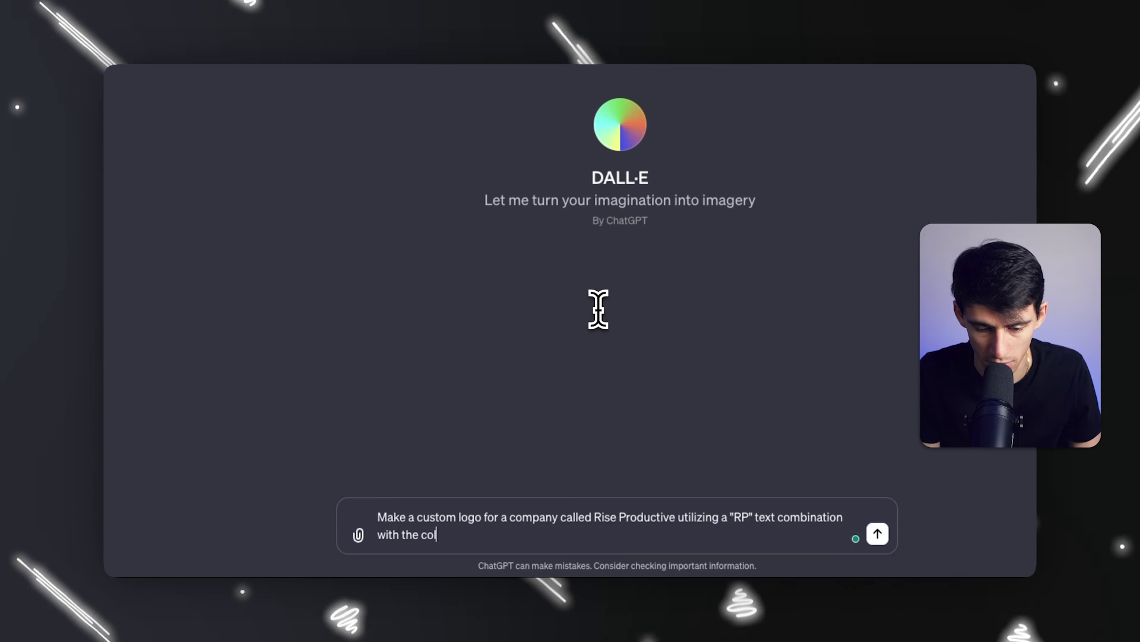
text( white)
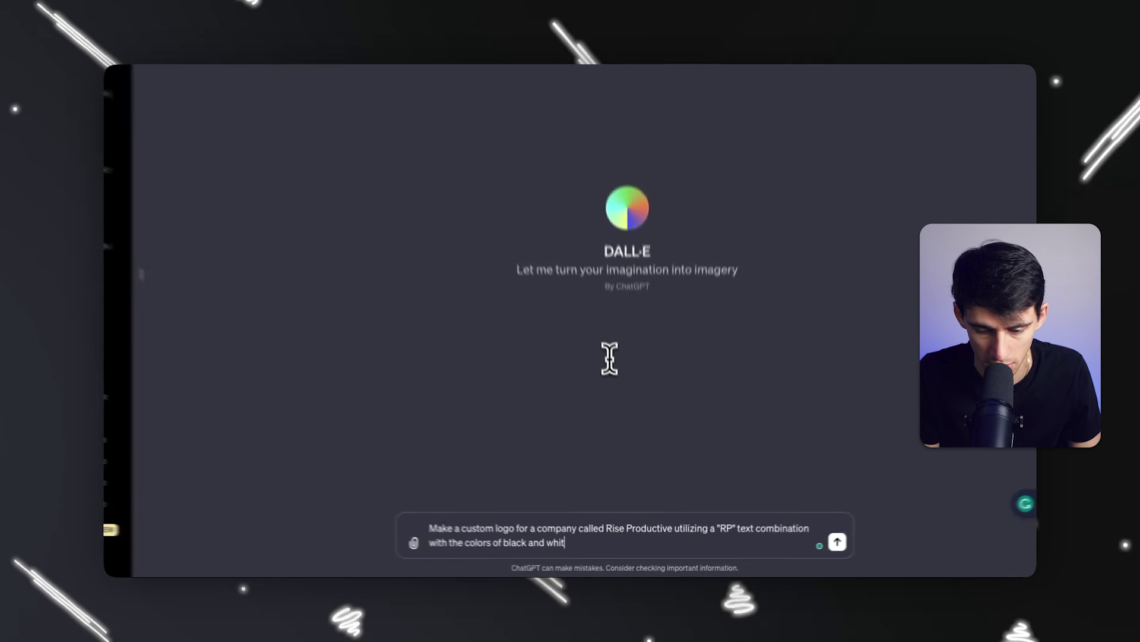
key(Return)
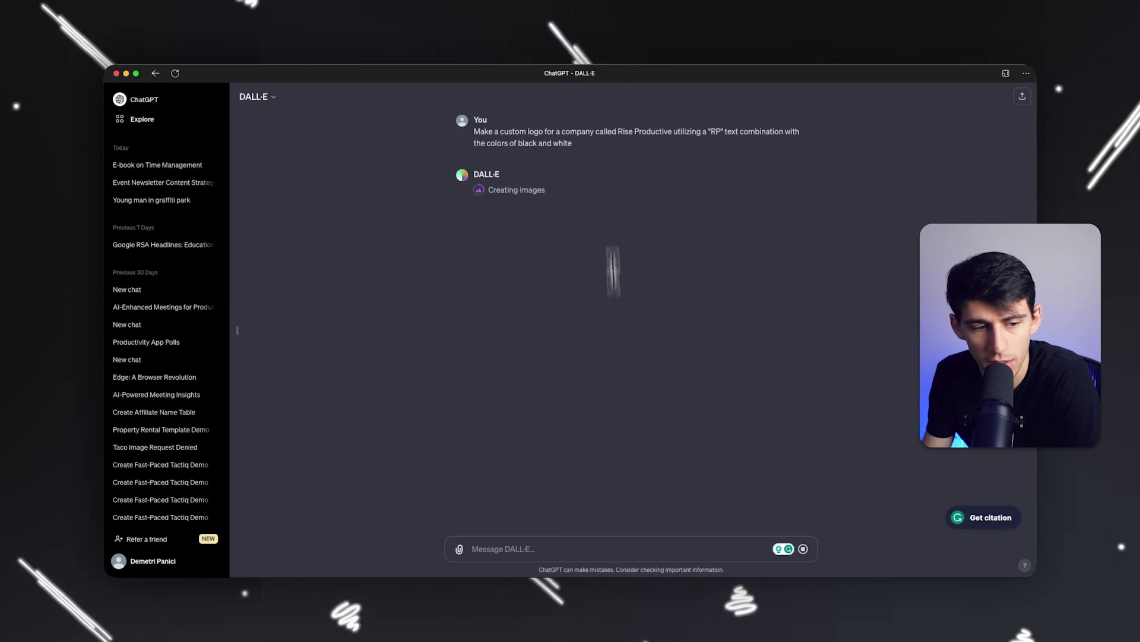
Step: Collapse and reopen the chat list panel twice while the logos generate
click(237, 330)
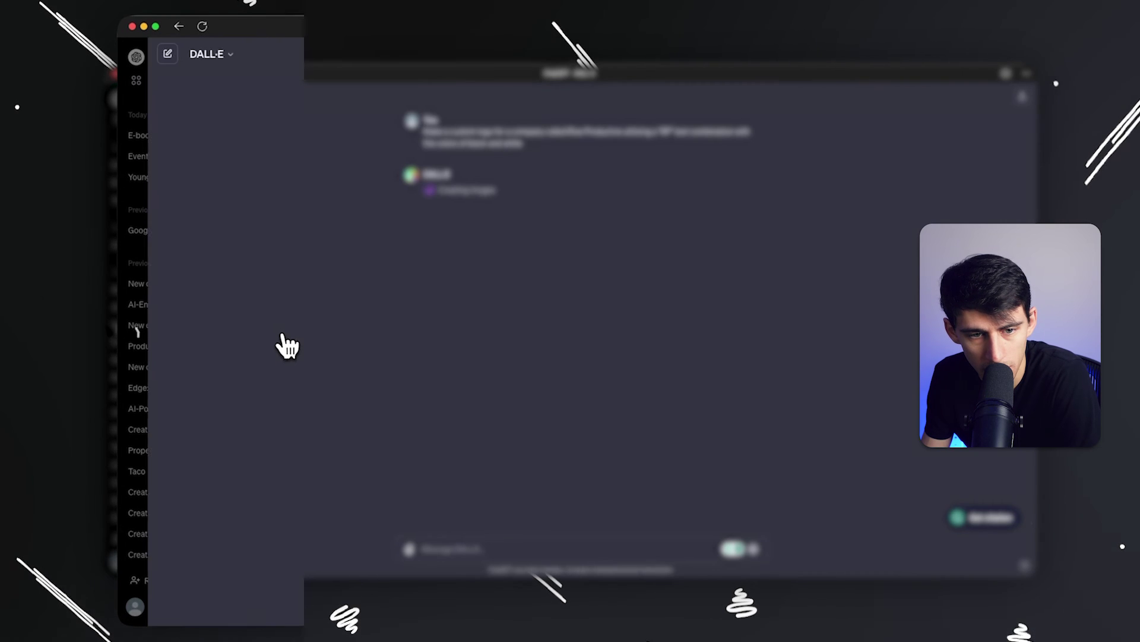
click(138, 333)
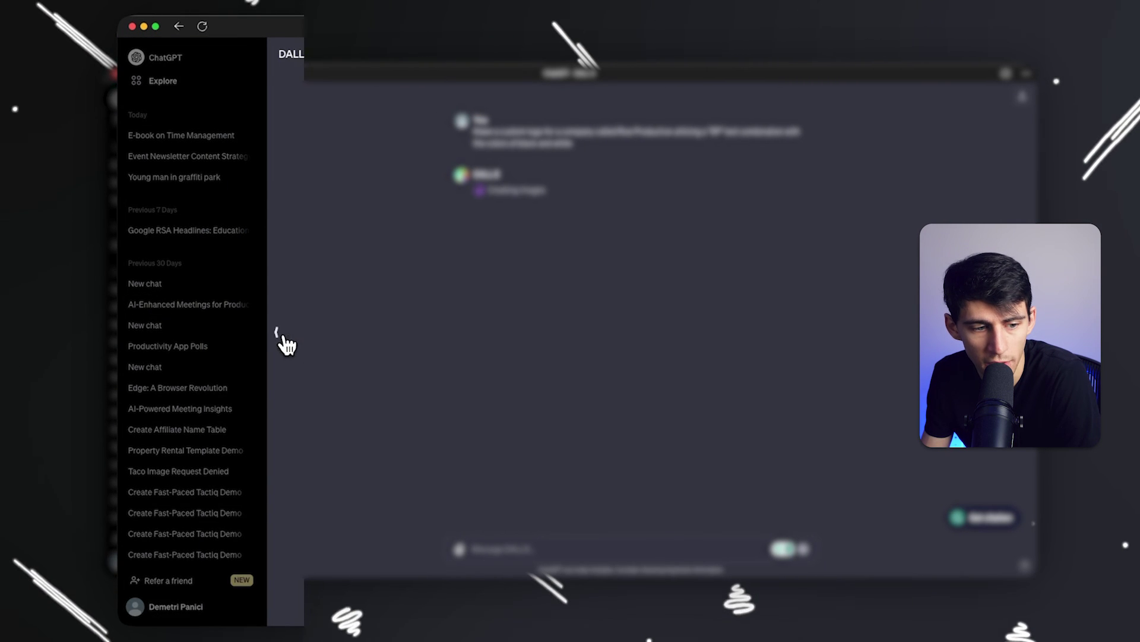
click(283, 337)
click(133, 347)
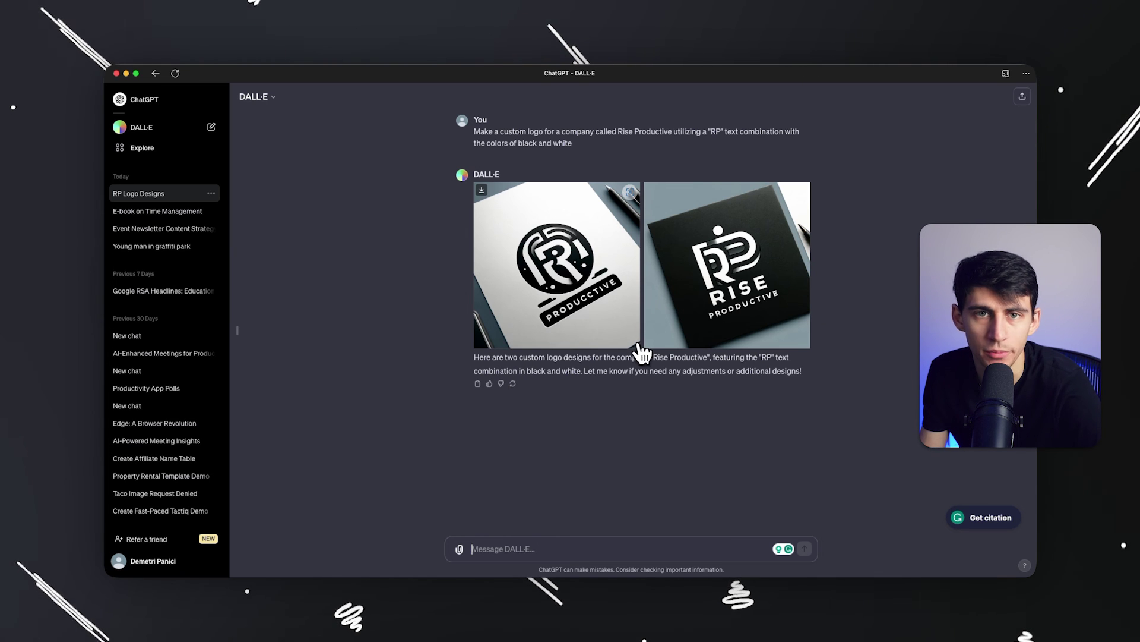
Step: Download the first generated logo as a PNG, view the file, then close the windows
click(485, 196)
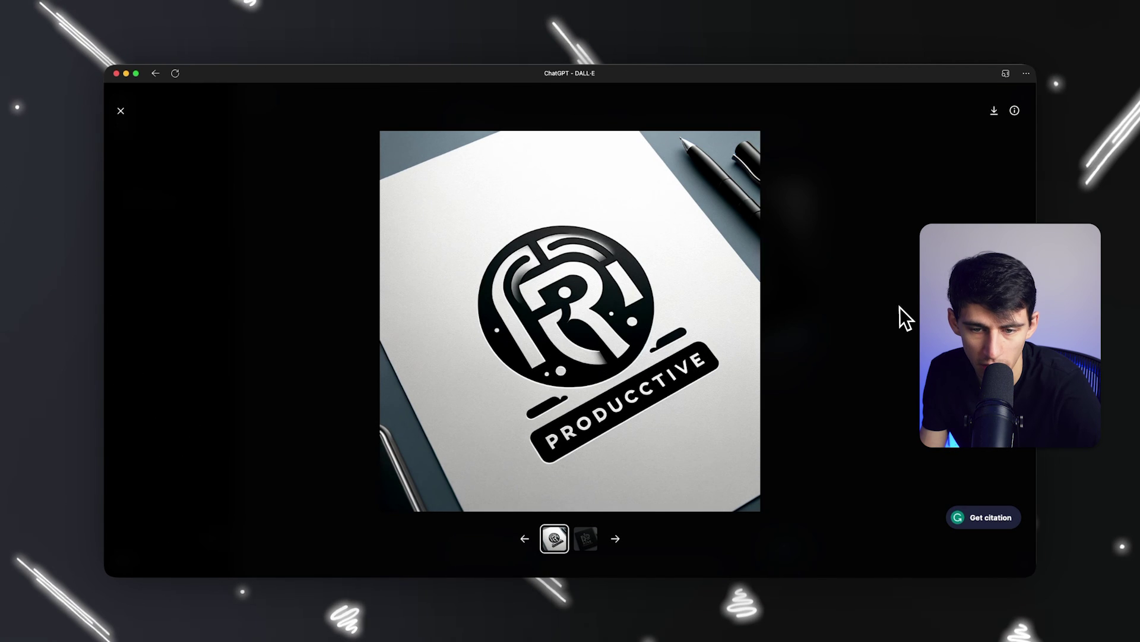
click(995, 113)
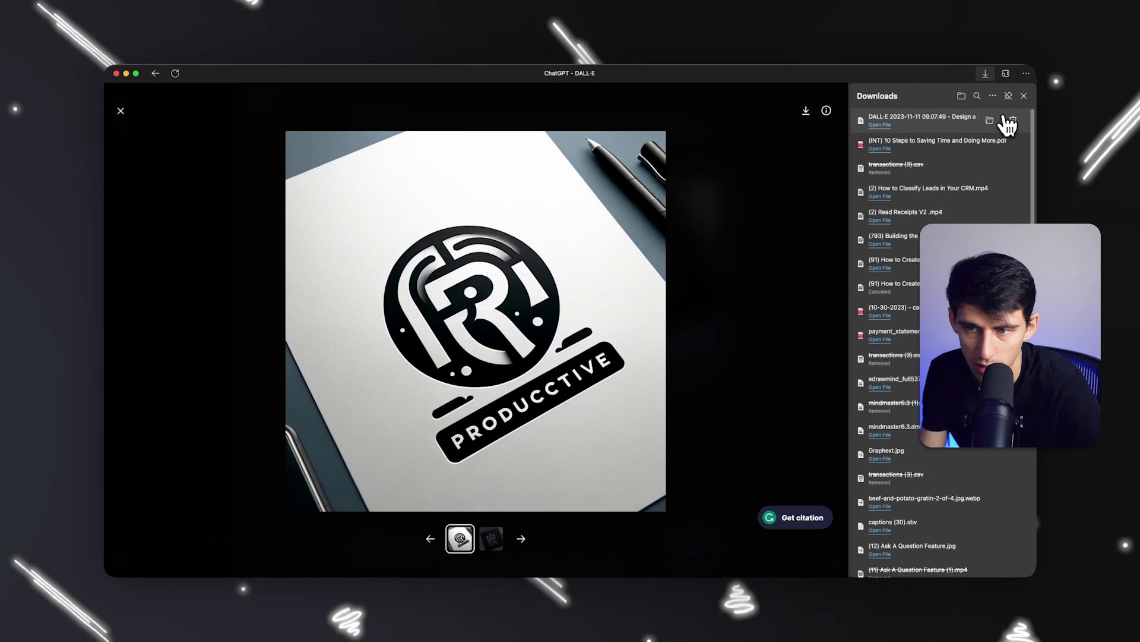
click(881, 126)
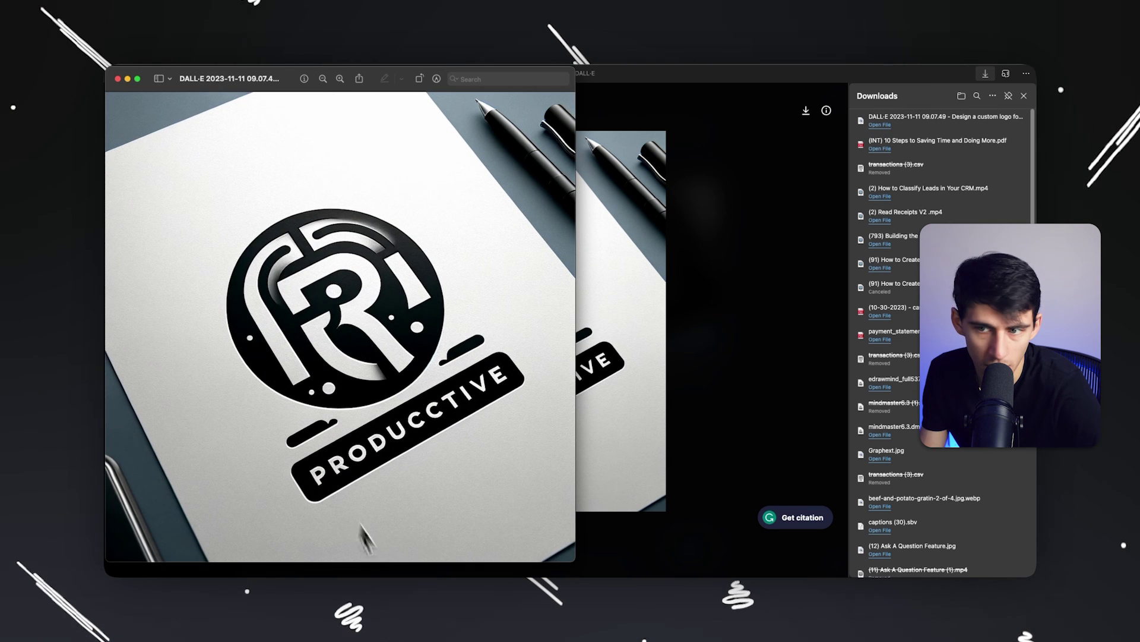
key(super+w)
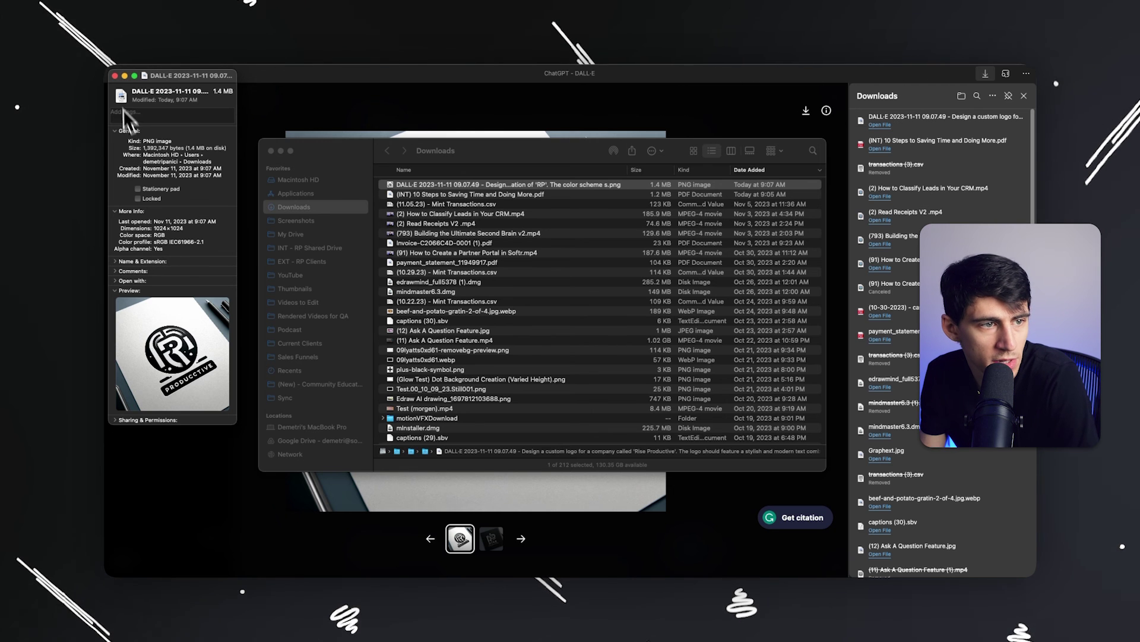
click(114, 76)
click(216, 323)
click(119, 109)
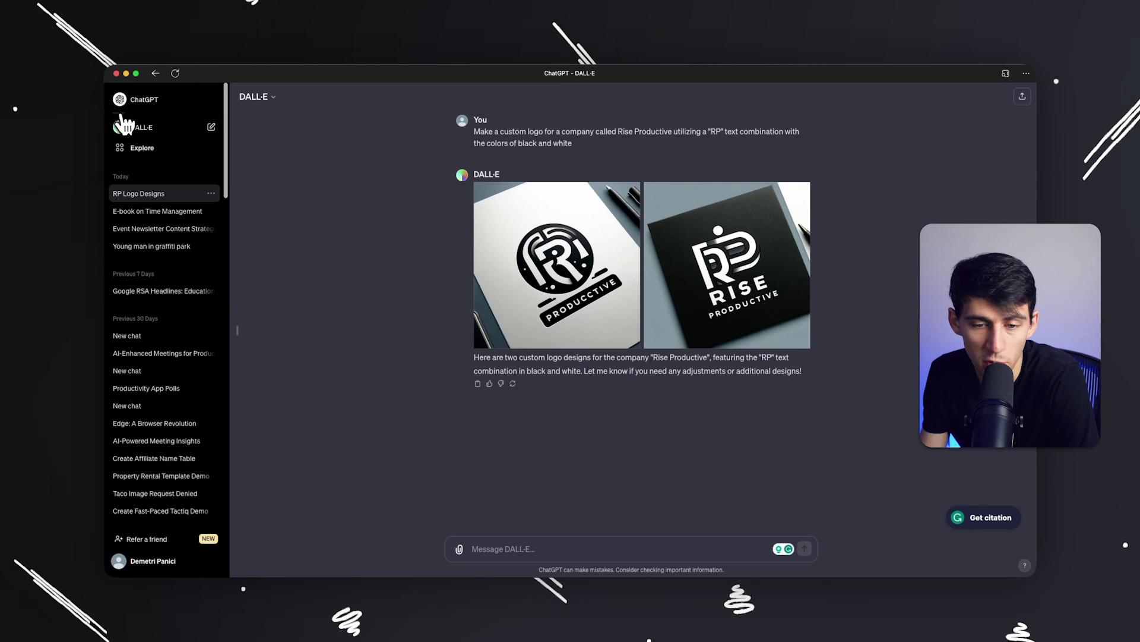